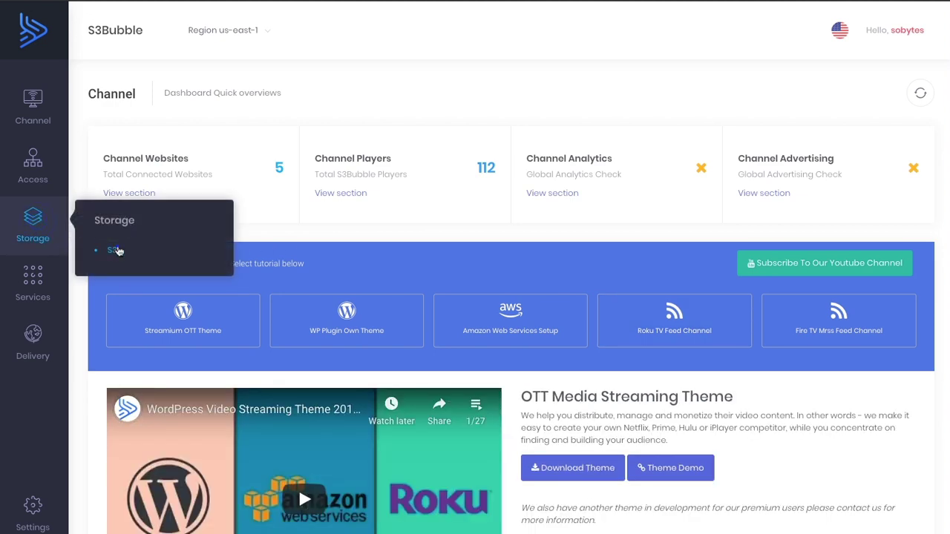
Step: Open the s3b-storage-bucket file list from Storage > S3
{"action": "left_click", "coordinate": [117, 247]}
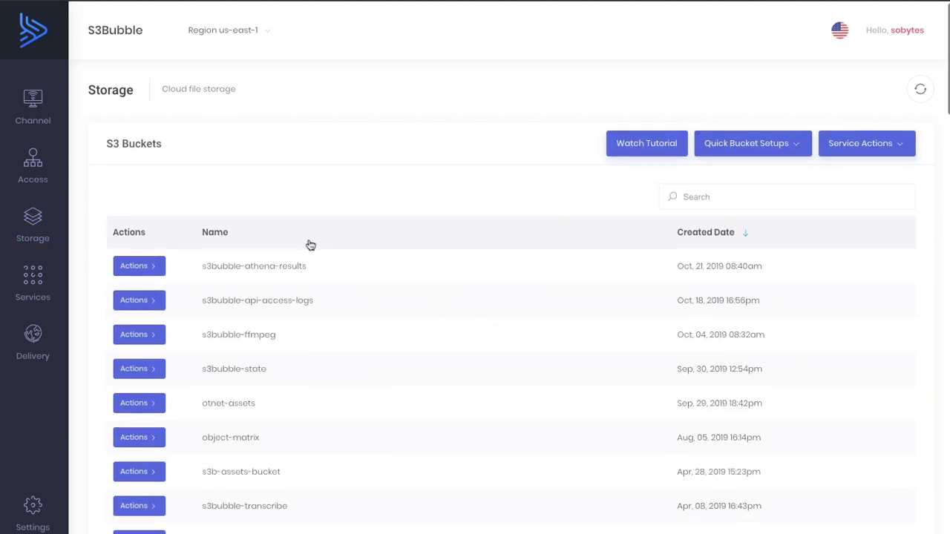
{"action": "scroll", "coordinate": [295, 242], "scroll_direction": "down", "scroll_amount": 1}
{"action": "scroll", "coordinate": [294, 242], "scroll_direction": "down", "scroll_amount": 2}
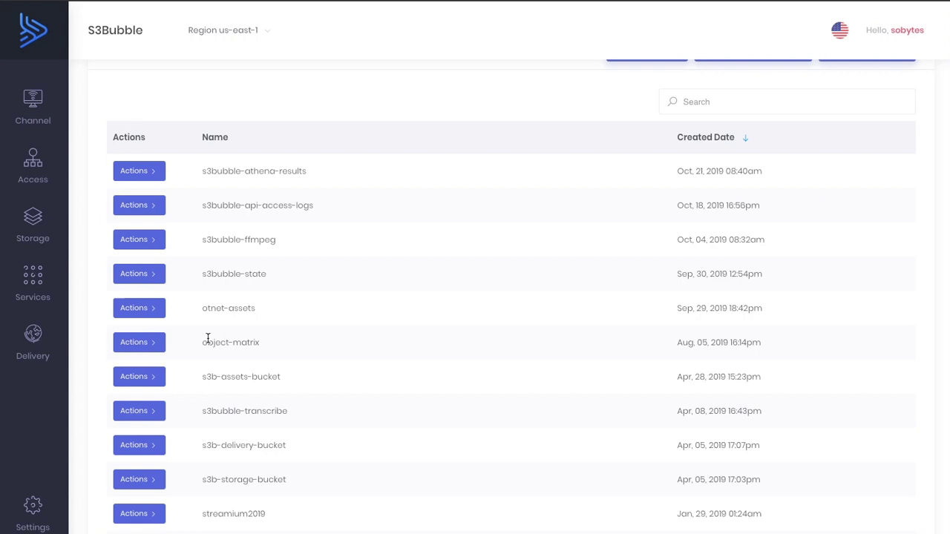
{"action": "left_click", "coordinate": [152, 481]}
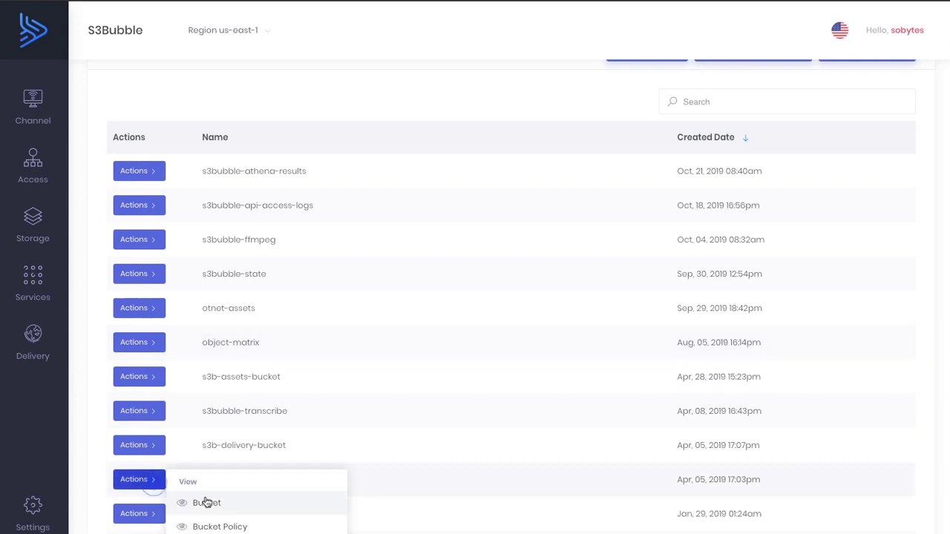
{"action": "left_click", "coordinate": [213, 503]}
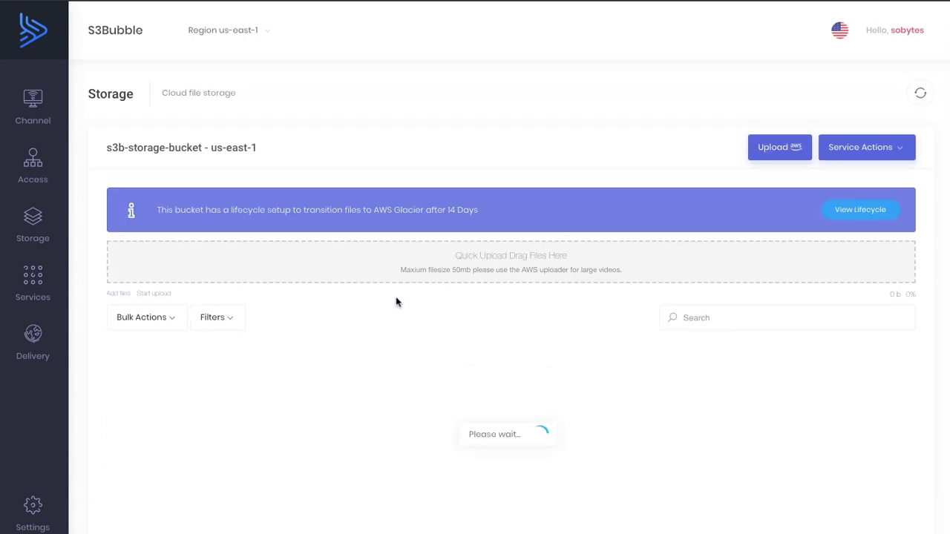
Step: Quick-preview file_example_WAV_1MG.wav, playing and pausing it before closing the preview
{"action": "scroll", "coordinate": [396, 301], "scroll_direction": "down", "scroll_amount": 1}
{"action": "scroll", "coordinate": [396, 282], "scroll_direction": "down", "scroll_amount": 3}
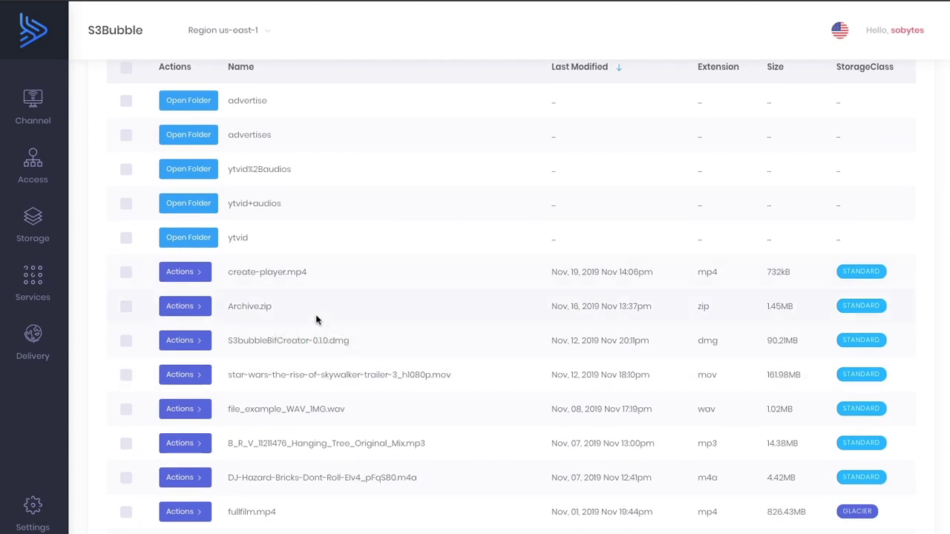
{"action": "left_click", "coordinate": [185, 410]}
{"action": "left_click", "coordinate": [251, 432]}
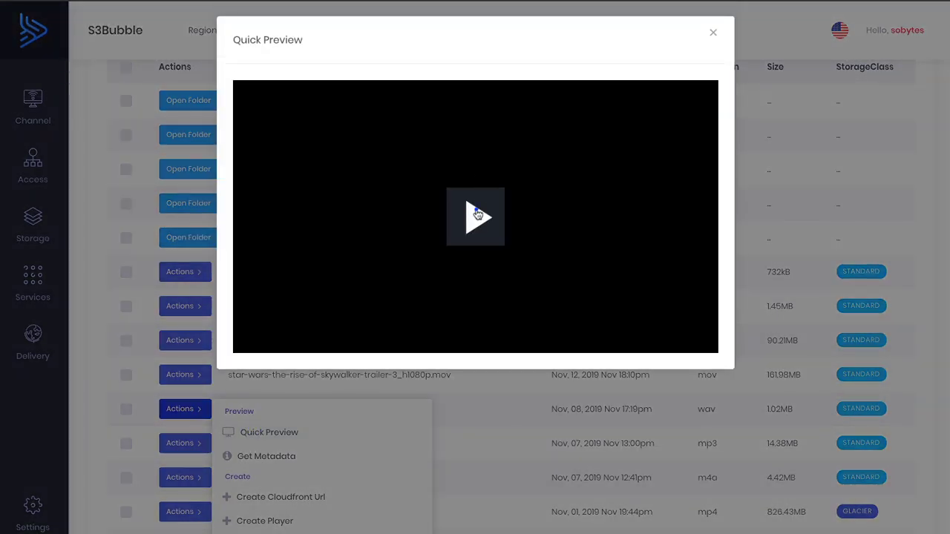
{"action": "left_click", "coordinate": [477, 213]}
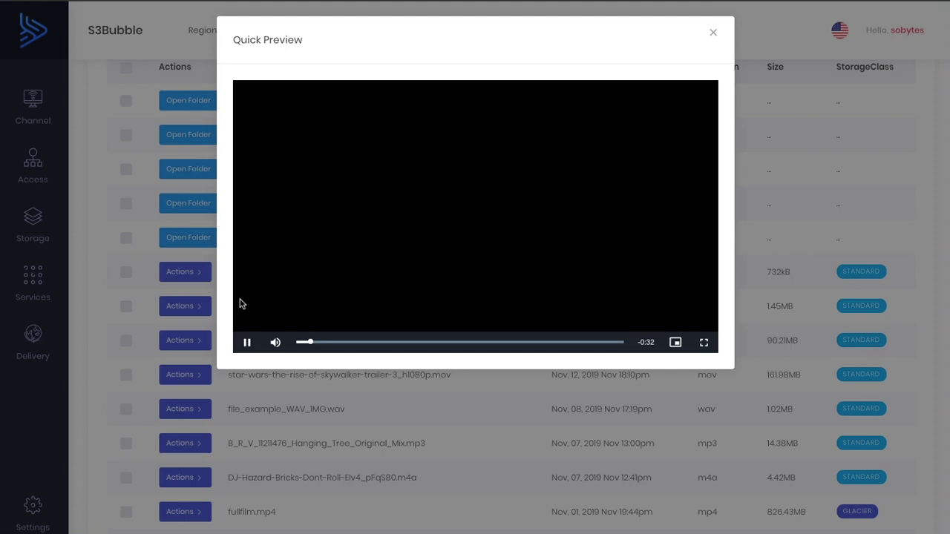
{"action": "left_click", "coordinate": [242, 346]}
{"action": "left_click", "coordinate": [713, 32]}
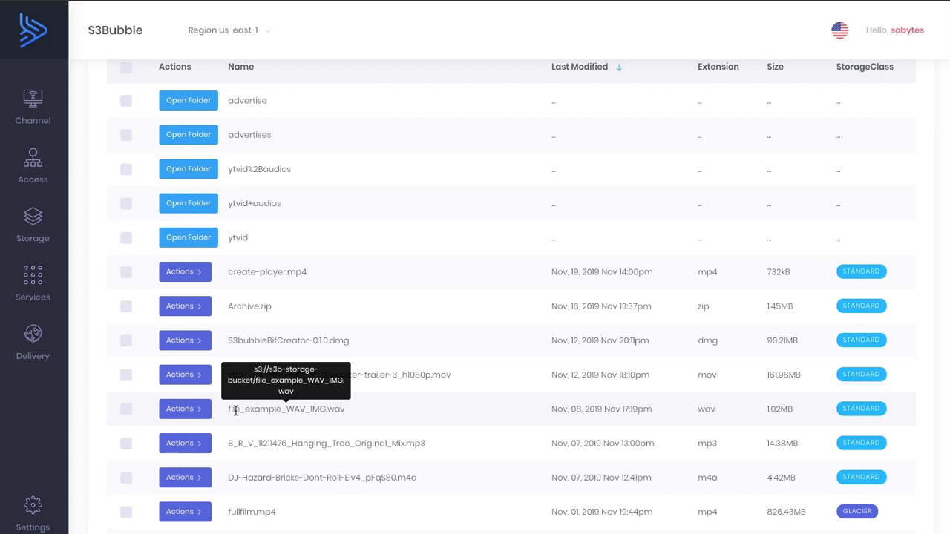
Step: Start a Media Convert Audio Encoder job on the WAV file and save it as input
{"action": "left_click", "coordinate": [185, 409]}
{"action": "scroll", "coordinate": [278, 426], "scroll_direction": "down", "scroll_amount": 3}
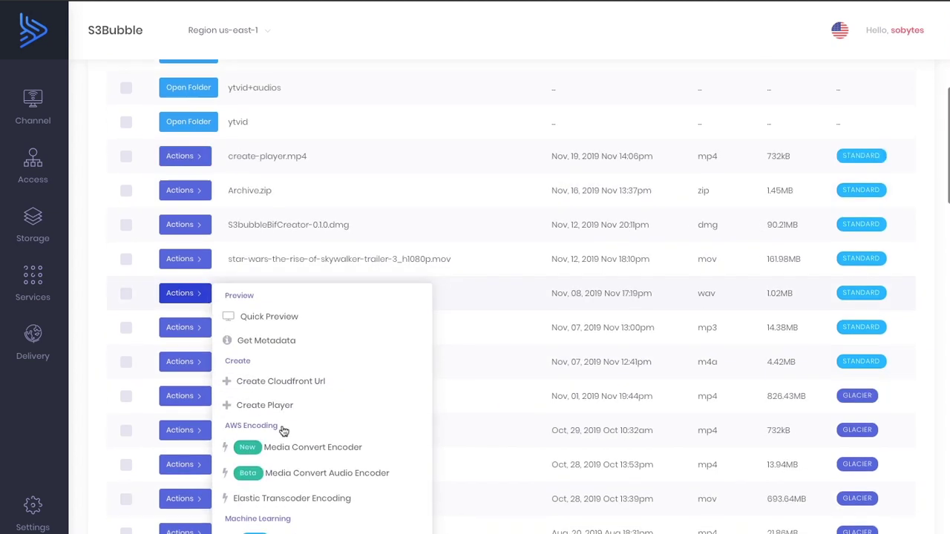
{"action": "scroll", "coordinate": [283, 431], "scroll_direction": "down", "scroll_amount": 2}
{"action": "left_click", "coordinate": [318, 383]}
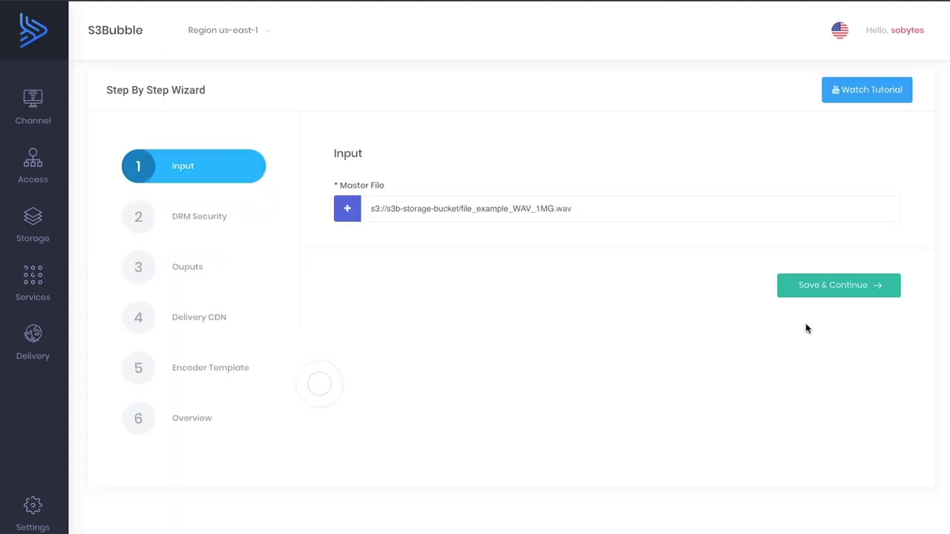
{"action": "left_click", "coordinate": [823, 291]}
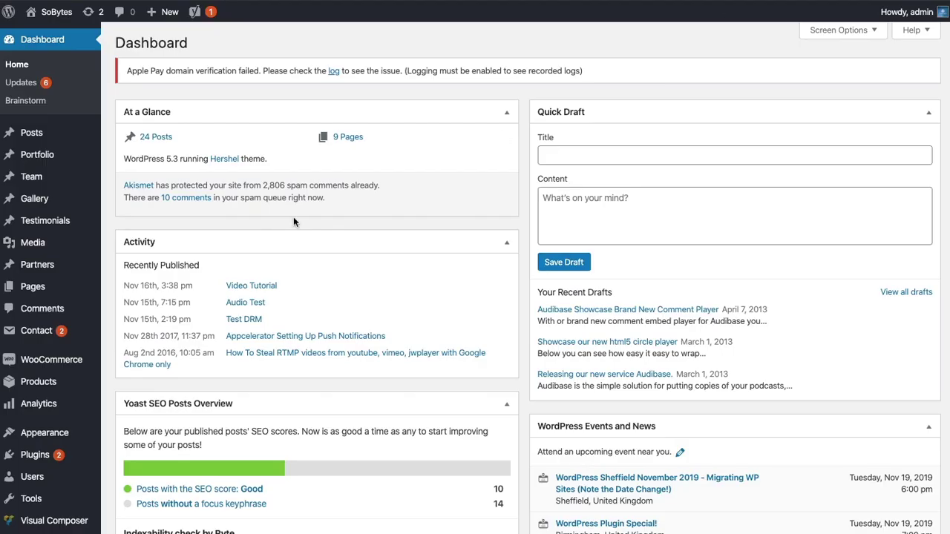
{"action": "mouse_move", "coordinate": [35, 455]}
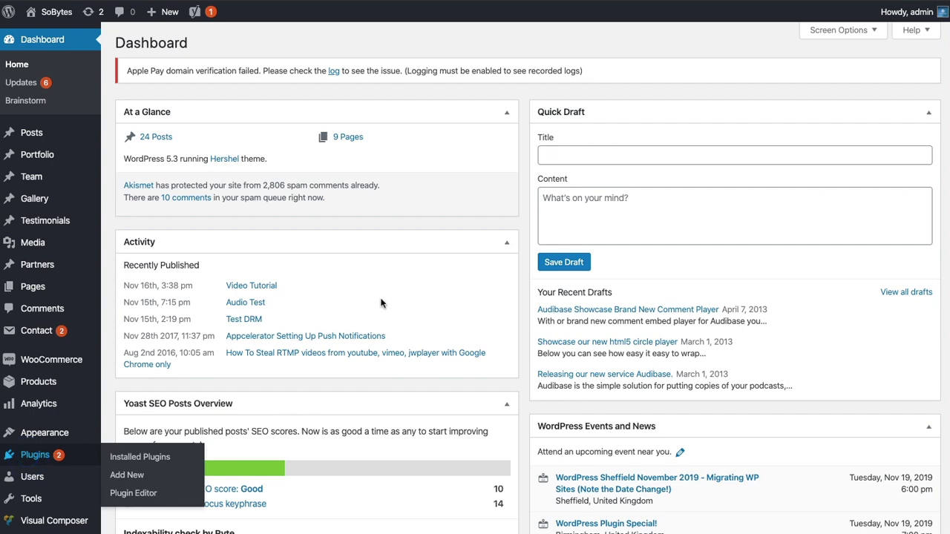
Step: Confirm the Woocommerce Protected Video Streaming plugin is installed
{"action": "scroll", "coordinate": [146, 338], "scroll_direction": "down", "scroll_amount": 5}
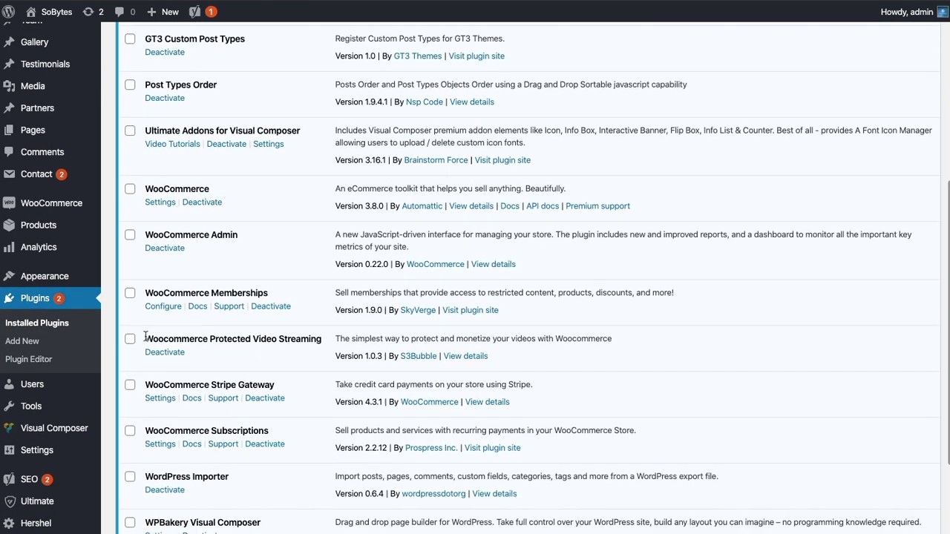
{"action": "left_click_drag", "start_coordinate": [146, 338], "coordinate": [287, 359]}
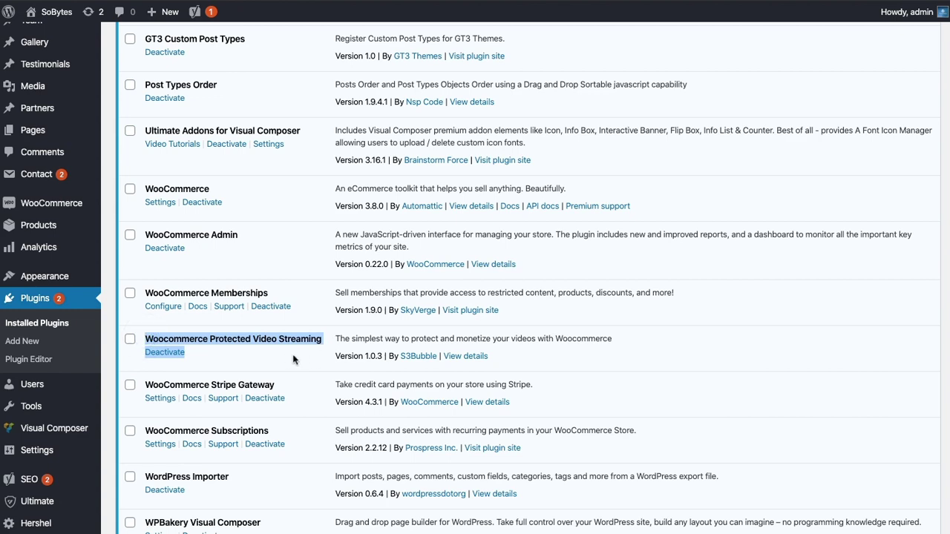
{"action": "scroll", "coordinate": [293, 359], "scroll_direction": "up", "scroll_amount": 2}
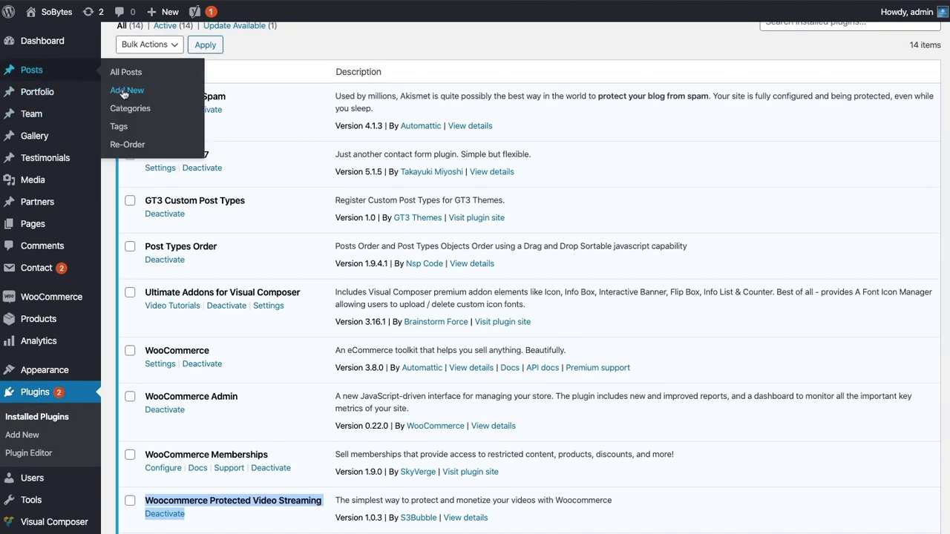
Step: Create a new post titled 'Audio Tutorial'
{"action": "left_click", "coordinate": [125, 91]}
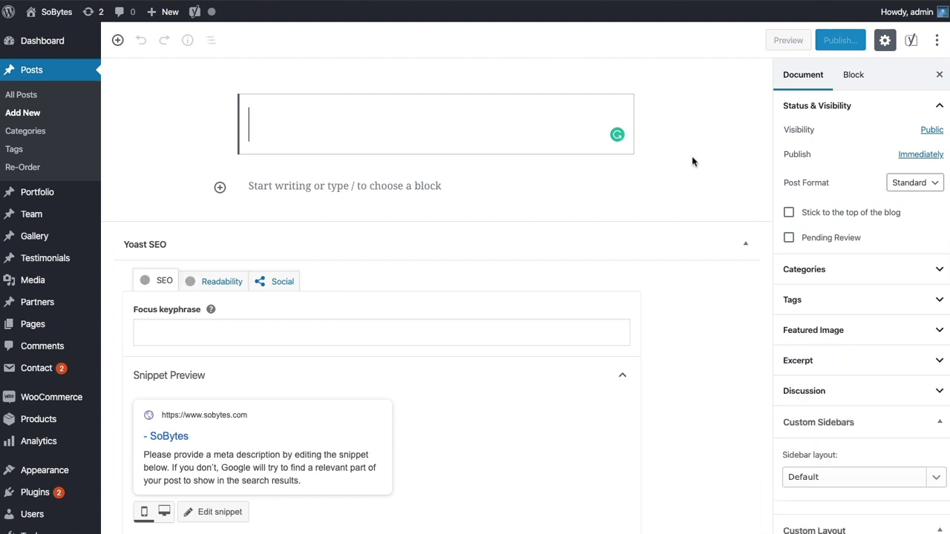
{"action": "left_click", "coordinate": [303, 120]}
{"action": "type", "text": "Audio Tu"}
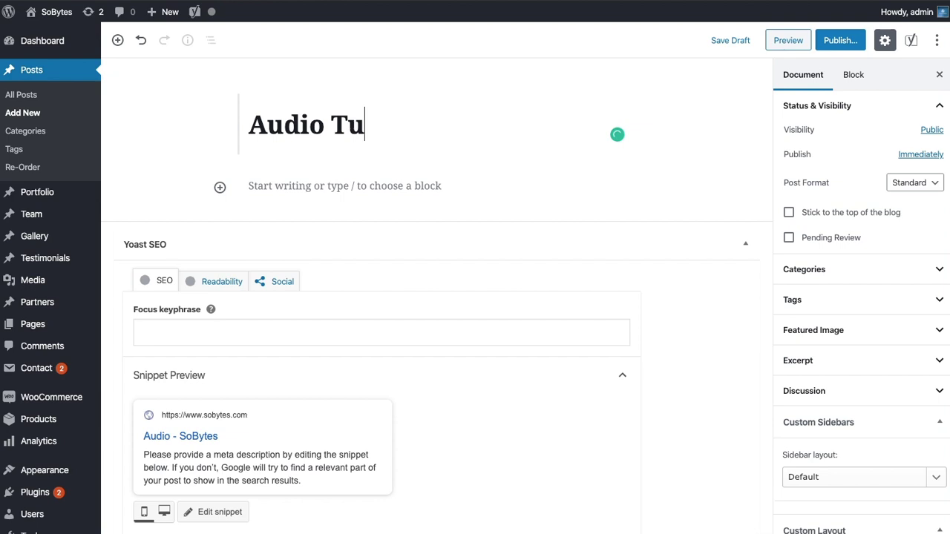
{"action": "type", "text": "torial"}
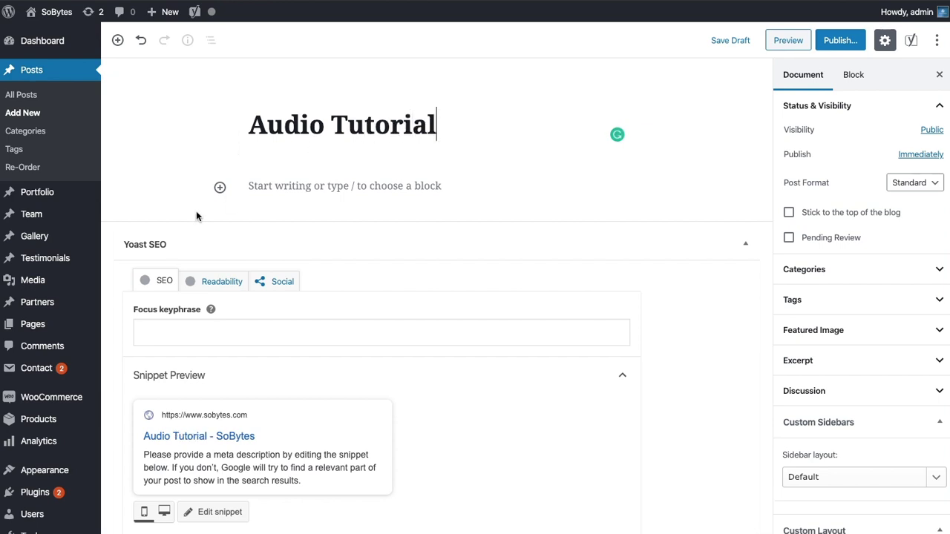
Step: Insert a DRM Video block and select its proxy URL to copy
{"action": "left_click", "coordinate": [219, 187]}
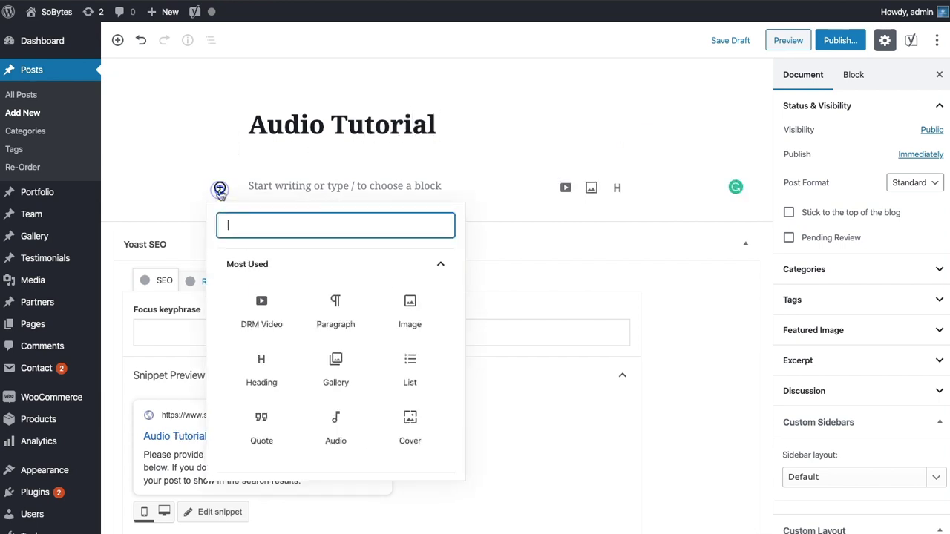
{"action": "left_click", "coordinate": [259, 307]}
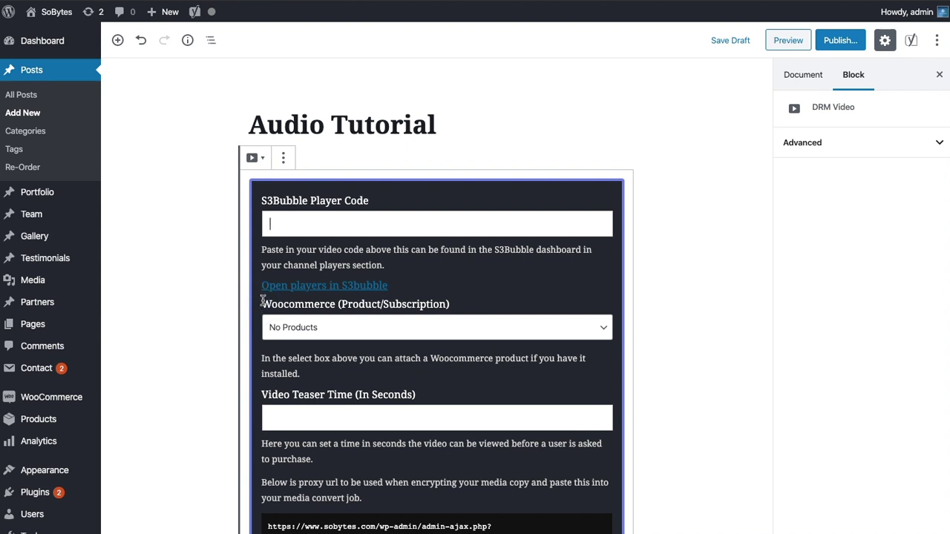
{"action": "scroll", "coordinate": [263, 300], "scroll_direction": "down", "scroll_amount": 3}
{"action": "left_click_drag", "start_coordinate": [267, 404], "coordinate": [494, 419]}
{"action": "key", "text": "ctrl+c"}
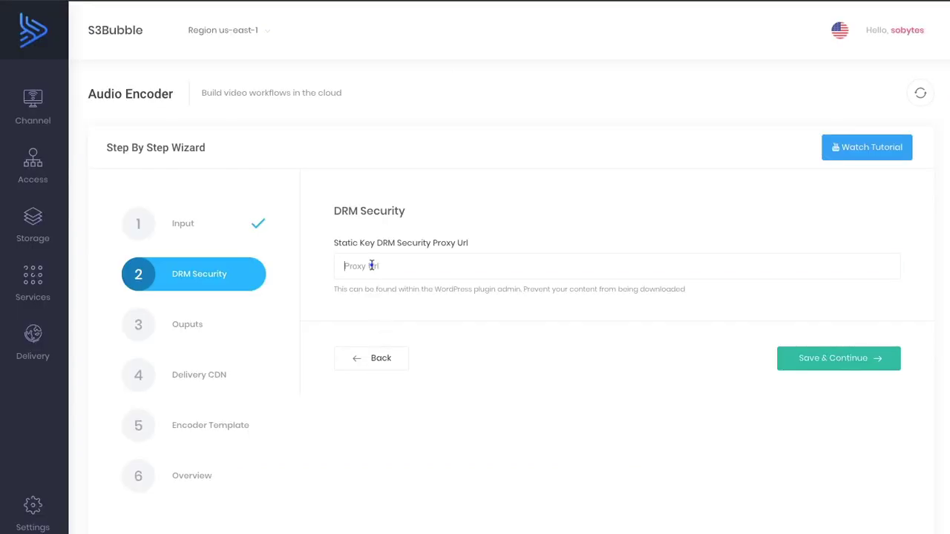
Step: Paste the copied DRM proxy URL into the security step and continue
{"action": "left_click", "coordinate": [371, 266]}
{"action": "key", "text": "ctrl+v"}
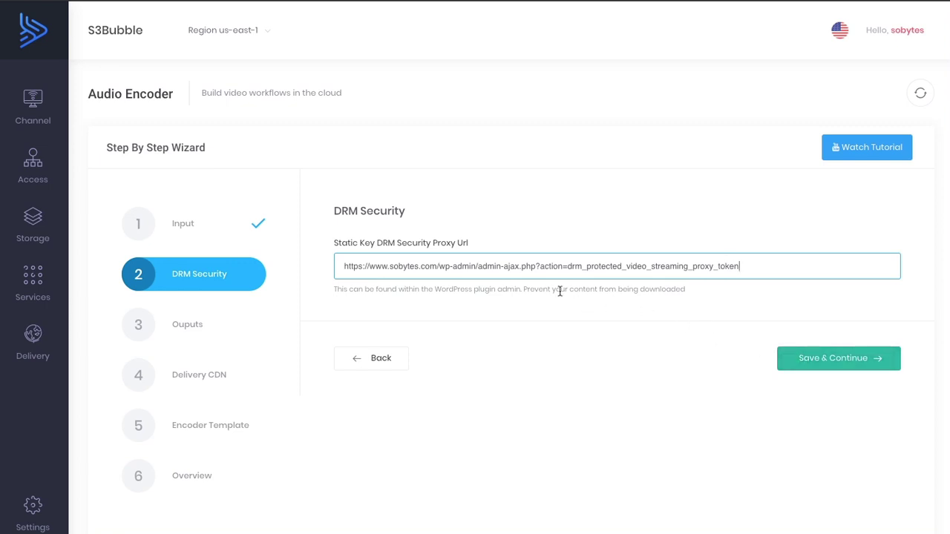
{"action": "left_click", "coordinate": [817, 361]}
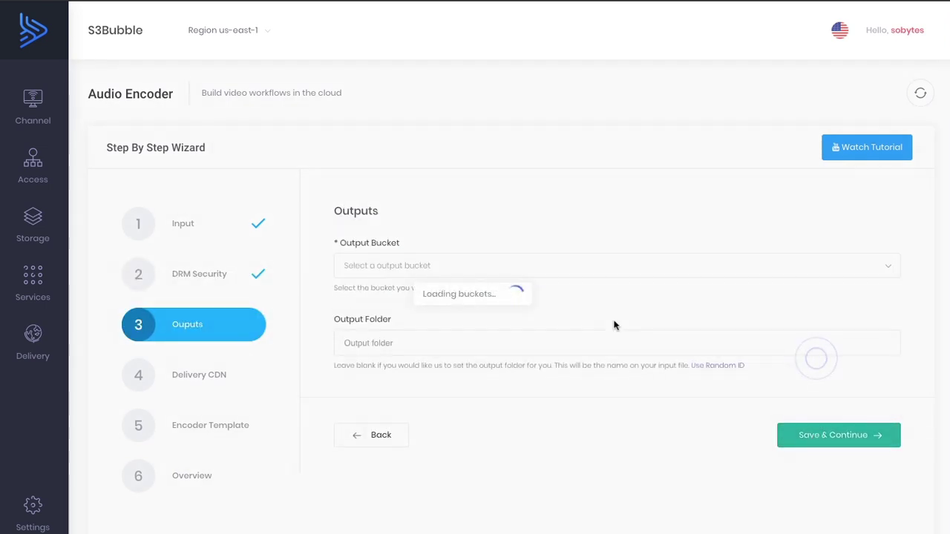
Step: Set s3b-delivery-bucket as output bucket with a random-ID output folder
{"action": "left_click", "coordinate": [449, 269]}
{"action": "type", "text": "deli"}
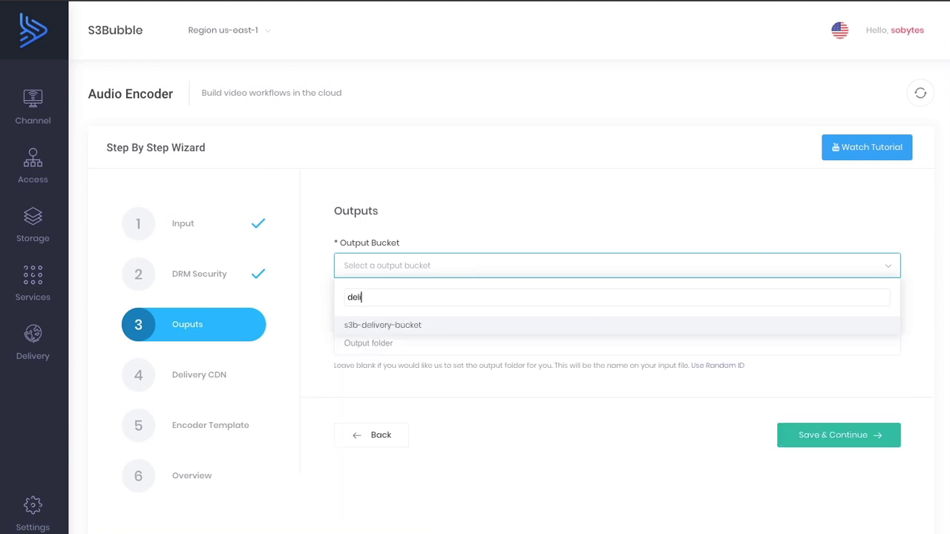
{"action": "left_click", "coordinate": [424, 325]}
{"action": "left_click", "coordinate": [709, 365]}
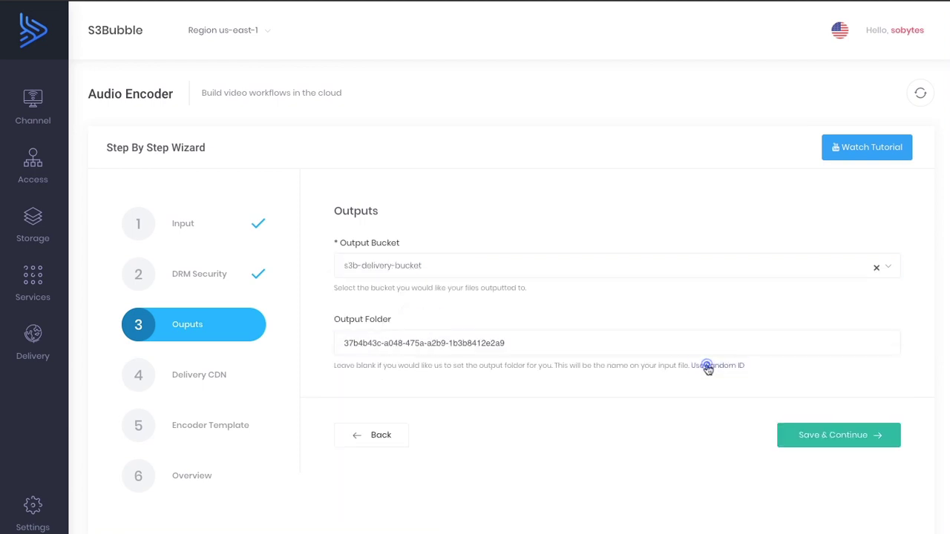
{"action": "left_click", "coordinate": [800, 434]}
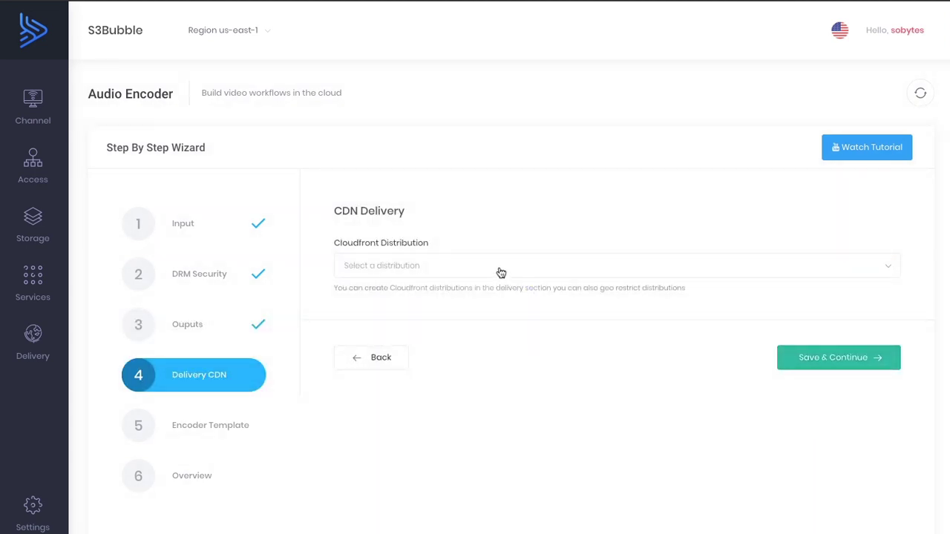
Step: Choose the first CloudFront distribution for CDN delivery
{"action": "left_click", "coordinate": [499, 267]}
{"action": "left_click", "coordinate": [499, 331]}
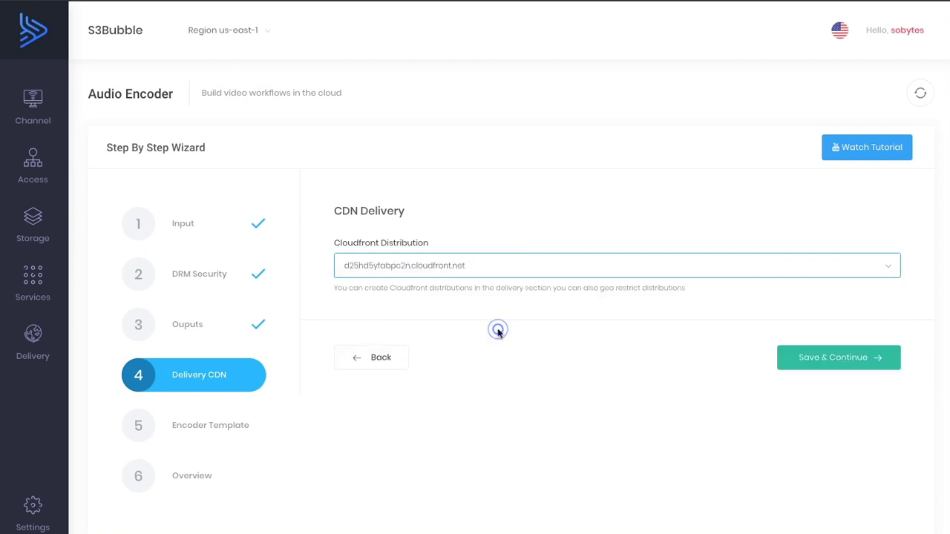
{"action": "left_click", "coordinate": [819, 360]}
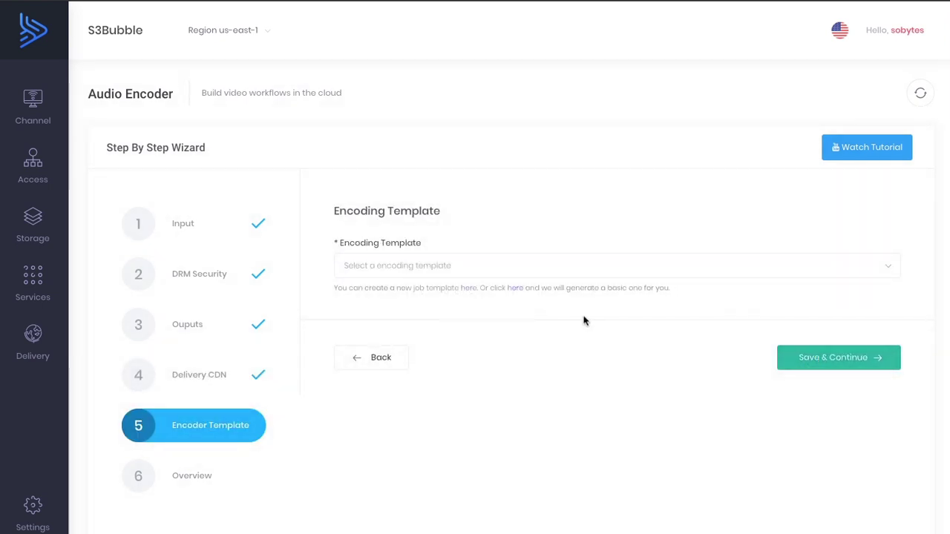
Step: Browse the encoding template list and dismiss it without choosing one
{"action": "left_click", "coordinate": [479, 271]}
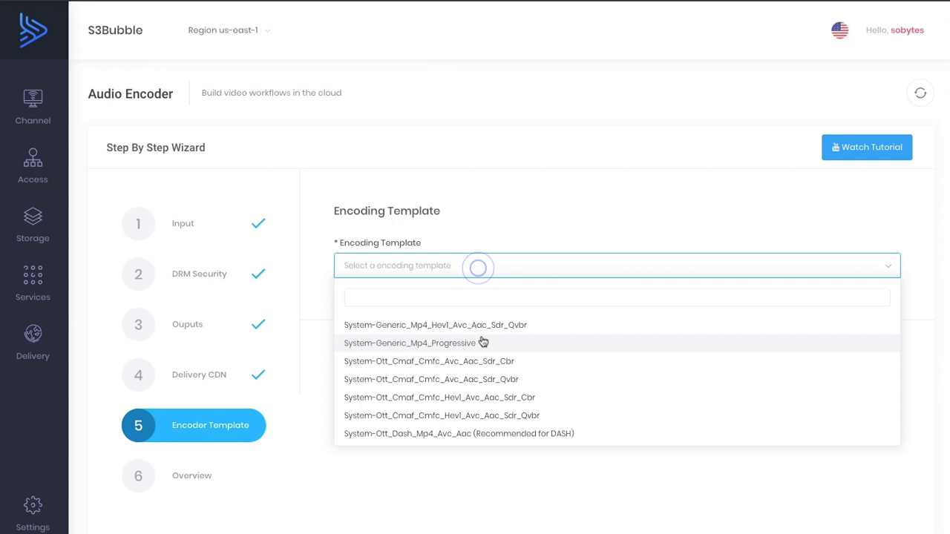
{"action": "scroll", "coordinate": [481, 340], "scroll_direction": "down", "scroll_amount": 1}
{"action": "scroll", "coordinate": [482, 340], "scroll_direction": "down", "scroll_amount": 2}
{"action": "scroll", "coordinate": [482, 342], "scroll_direction": "down", "scroll_amount": 1}
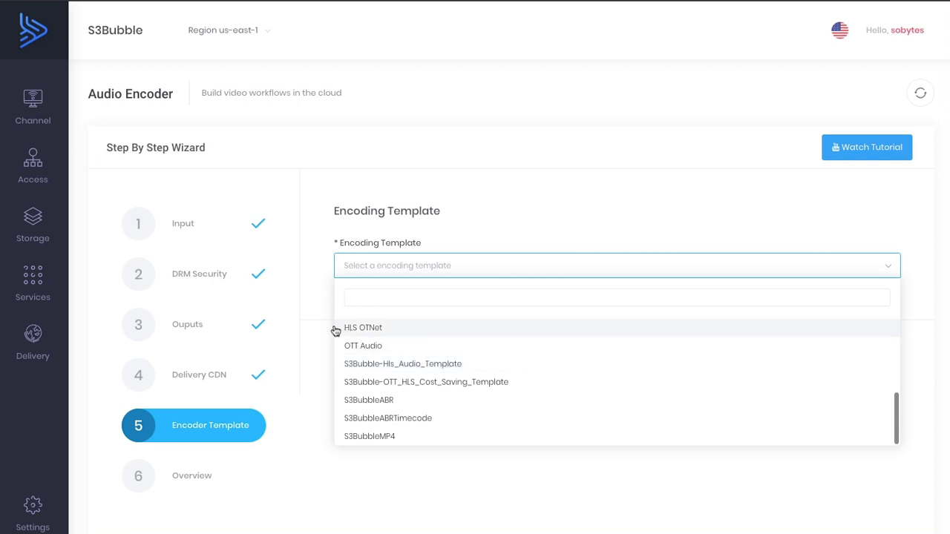
{"action": "left_click", "coordinate": [311, 306]}
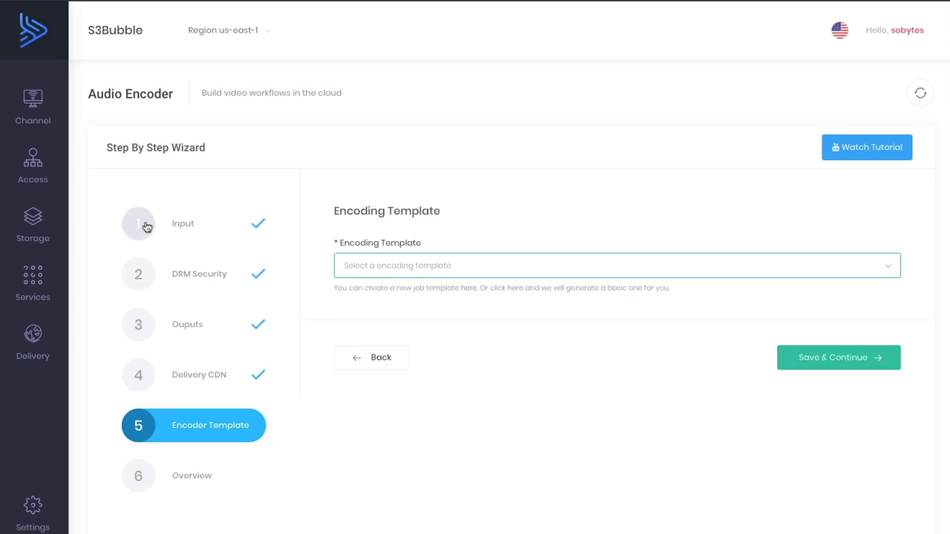
Step: Go to Services > Media Convert > Templates and show the Service Actions options
{"action": "left_click", "coordinate": [34, 282]}
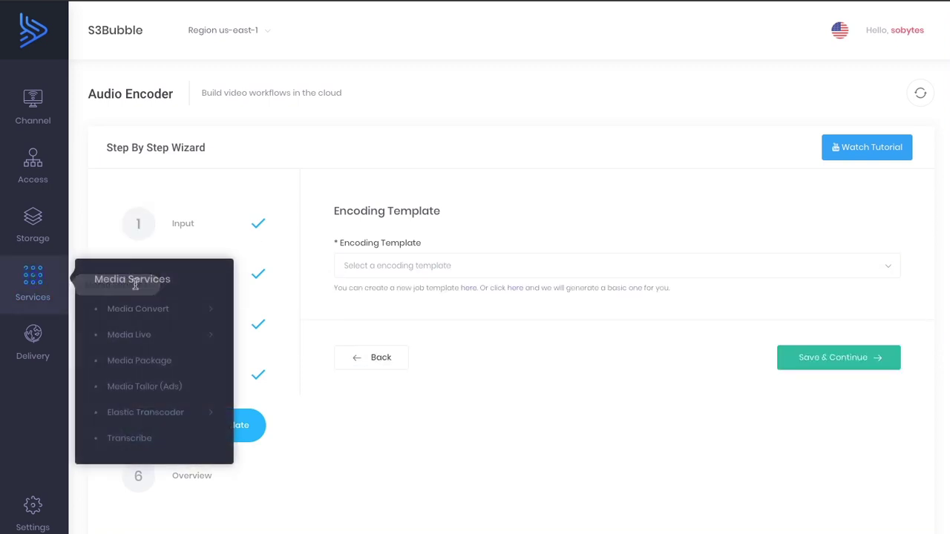
{"action": "left_click", "coordinate": [291, 339]}
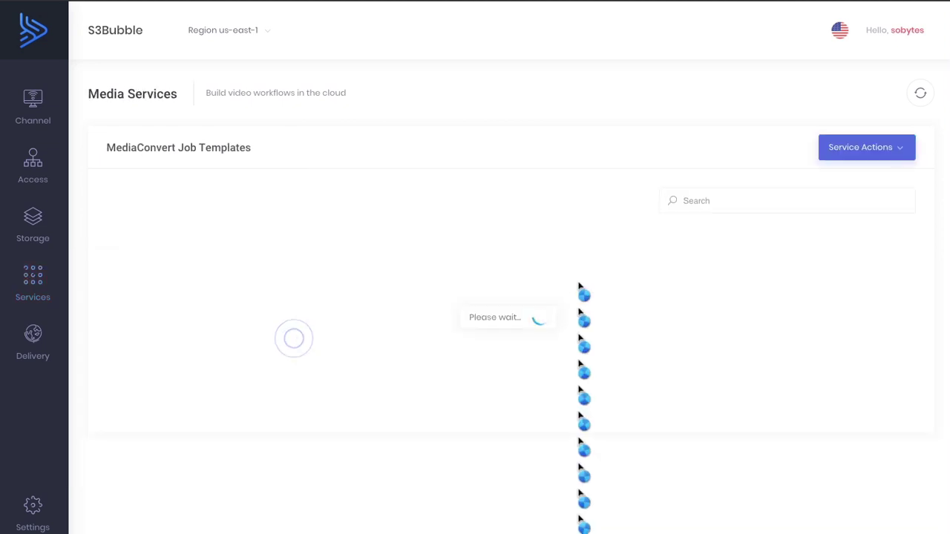
{"action": "left_click", "coordinate": [865, 152]}
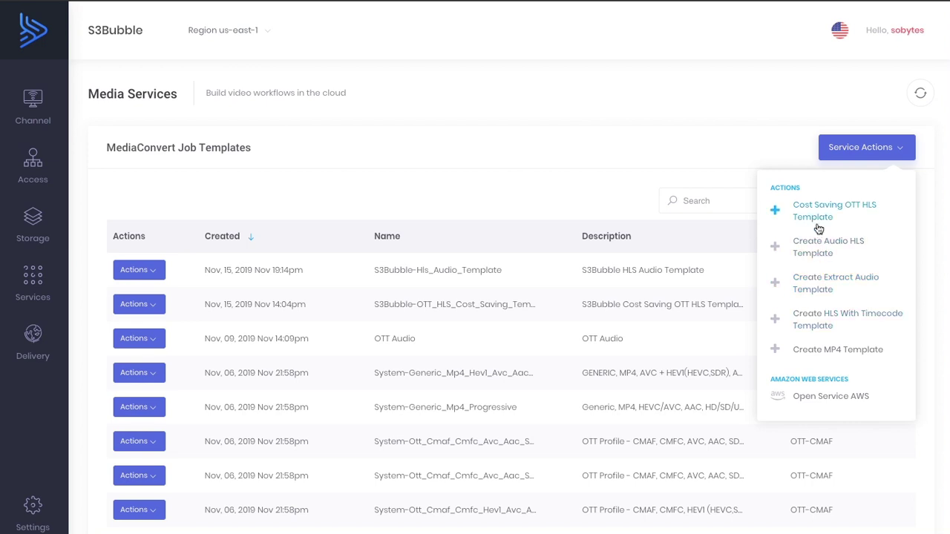
Step: Reopen the audio encoder wizard and enter the sobytes.com DRM proxy URL
{"action": "left_click", "coordinate": [820, 216]}
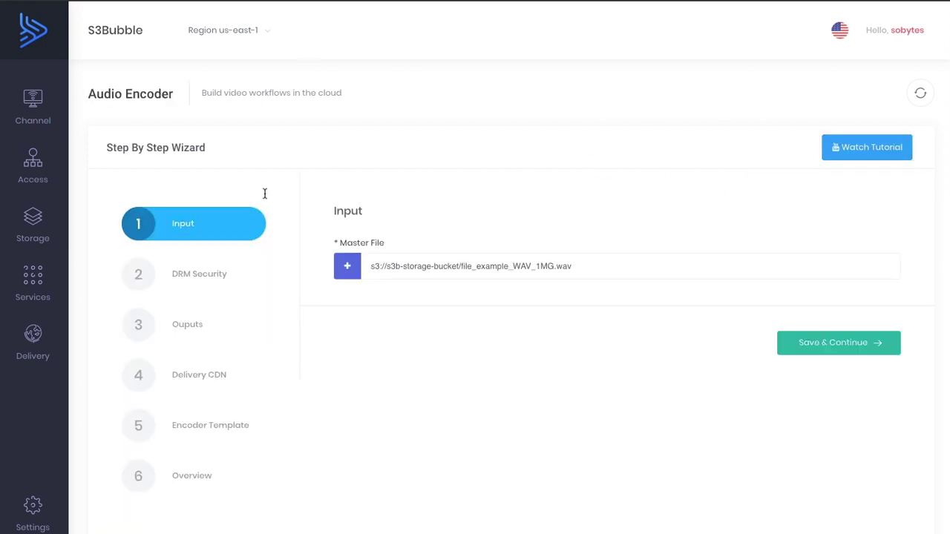
{"action": "left_click", "coordinate": [816, 349]}
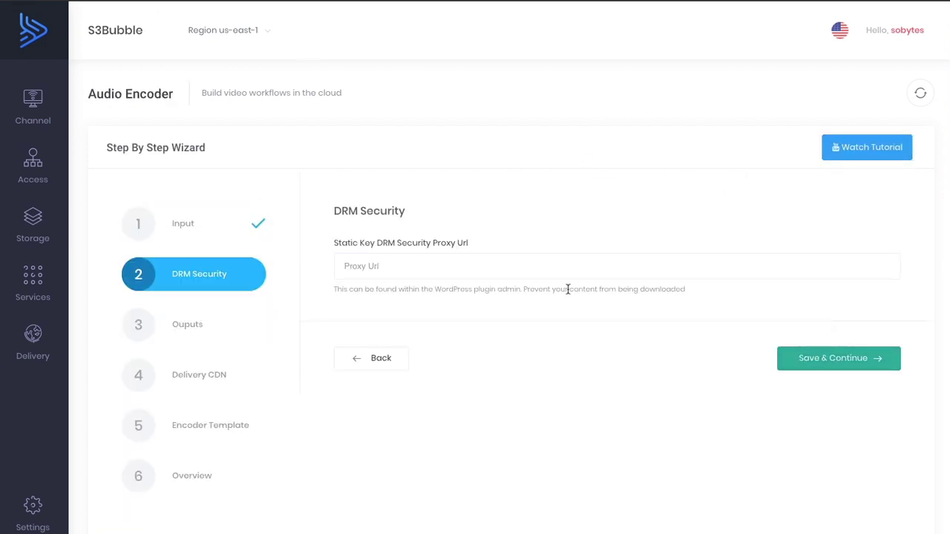
{"action": "left_click", "coordinate": [510, 266]}
{"action": "type", "text": "https://www.sobytes.com/wp-admin/admin-ajax.php?action=drm_protected_video_streaming_proxy_token"}
{"action": "left_click", "coordinate": [802, 357]}
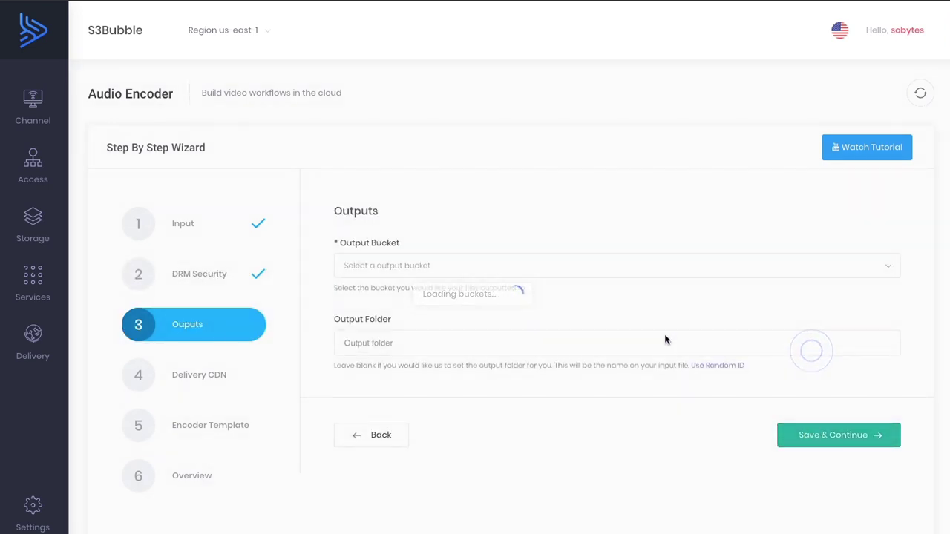
Step: Choose s3b-delivery-bucket as output bucket with a random-ID folder
{"action": "left_click", "coordinate": [509, 267]}
{"action": "type", "text": "deli"}
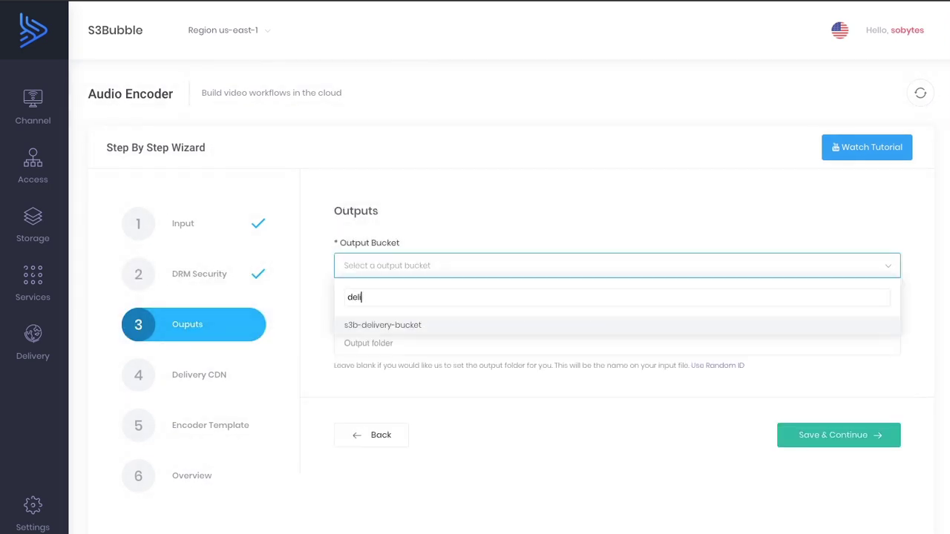
{"action": "left_click", "coordinate": [413, 322]}
{"action": "left_click", "coordinate": [715, 365]}
{"action": "left_click", "coordinate": [808, 437]}
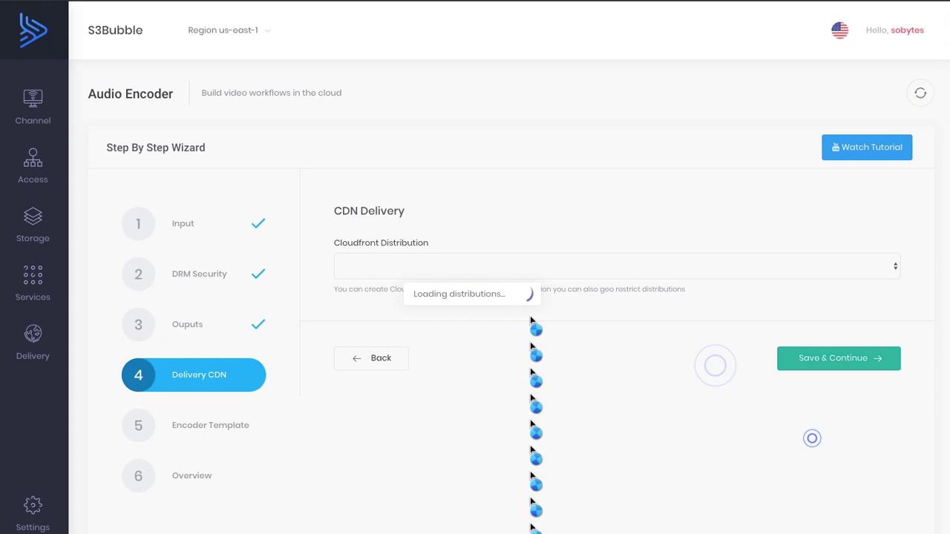
Step: Select the first CloudFront distribution for delivery
{"action": "left_click", "coordinate": [476, 267]}
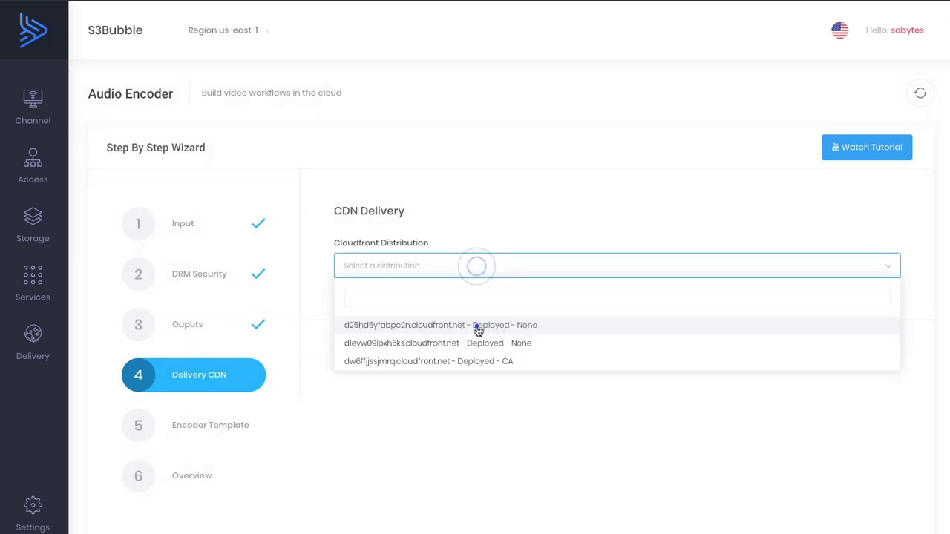
{"action": "left_click", "coordinate": [478, 325]}
{"action": "left_click", "coordinate": [849, 358]}
Step: Pick S3Bubble-Hls_Audio_Template, submit the job and go to the jobs list
{"action": "left_click", "coordinate": [510, 266]}
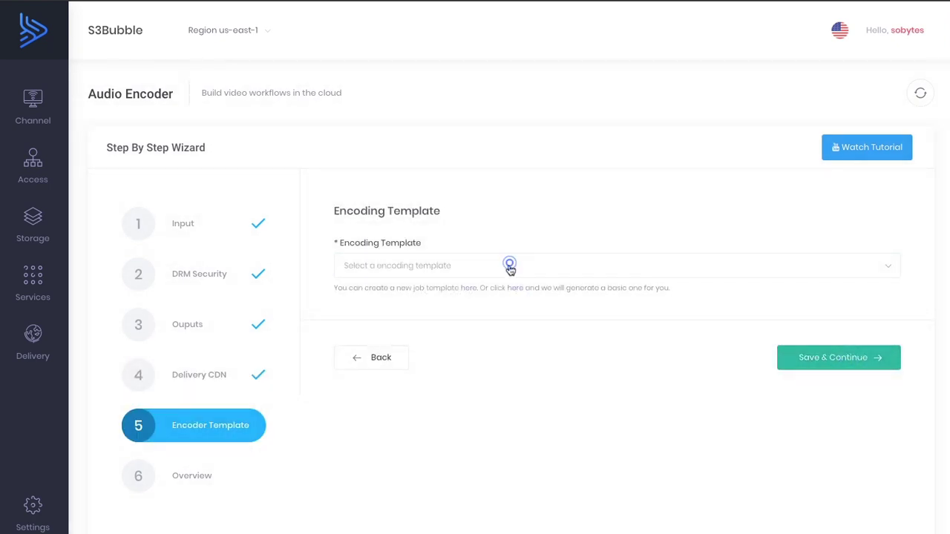
{"action": "scroll", "coordinate": [484, 327], "scroll_direction": "down", "scroll_amount": 5}
{"action": "left_click", "coordinate": [469, 363]}
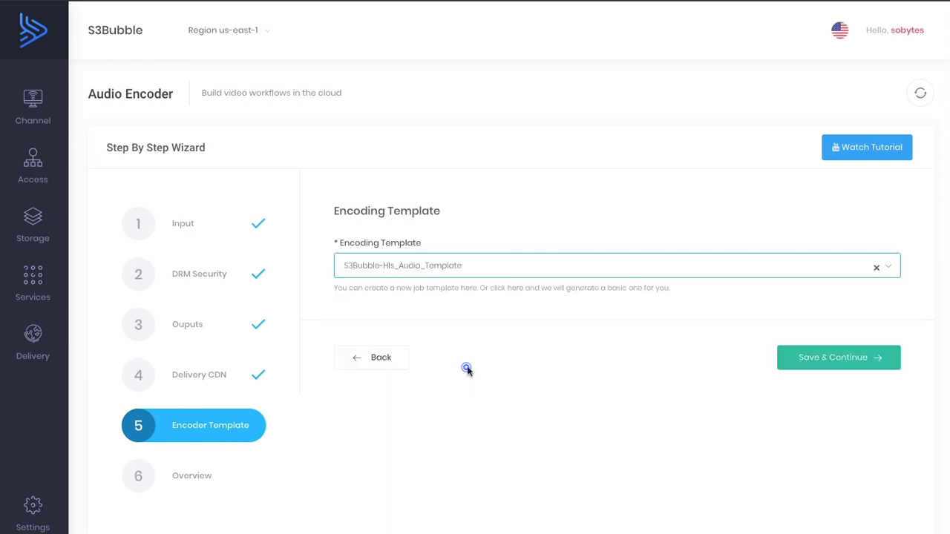
{"action": "left_click", "coordinate": [843, 360]}
{"action": "left_click", "coordinate": [843, 358]}
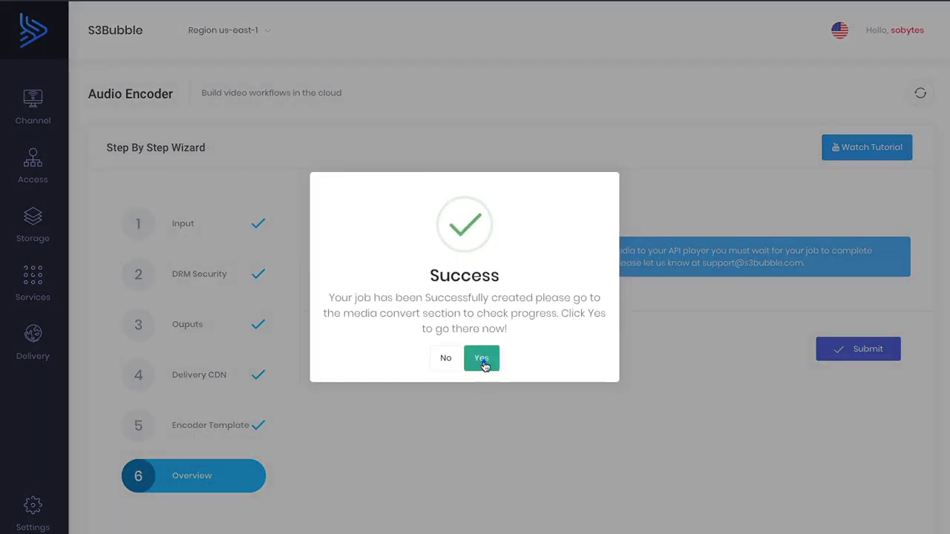
{"action": "left_click", "coordinate": [484, 361]}
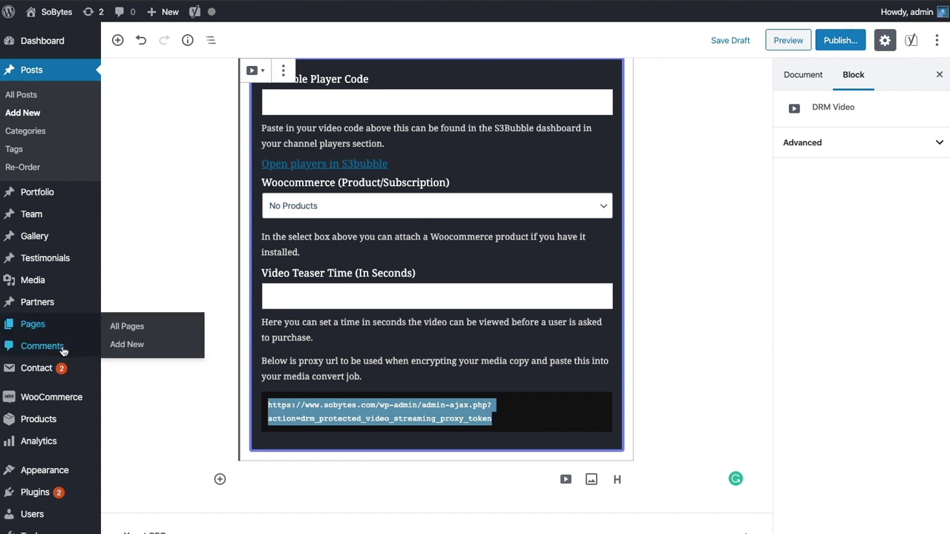
{"action": "mouse_move", "coordinate": [51, 398]}
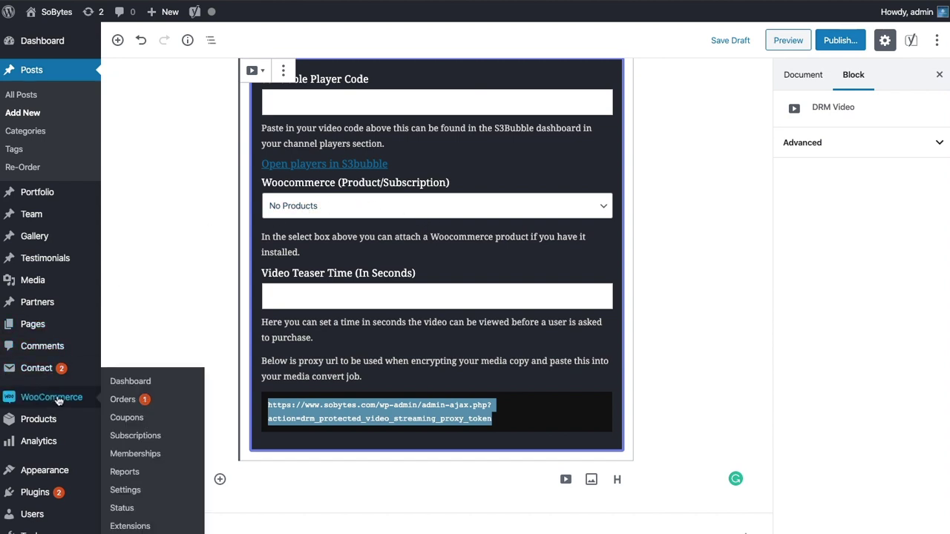
Step: Leave the unsaved post for Products > All Products and start adding a new product
{"action": "left_click", "coordinate": [47, 418]}
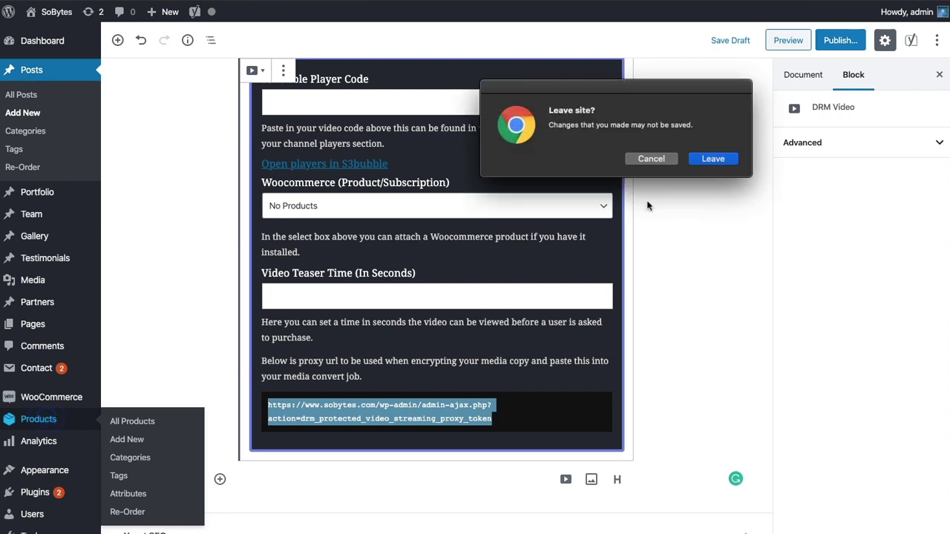
{"action": "left_click", "coordinate": [699, 158]}
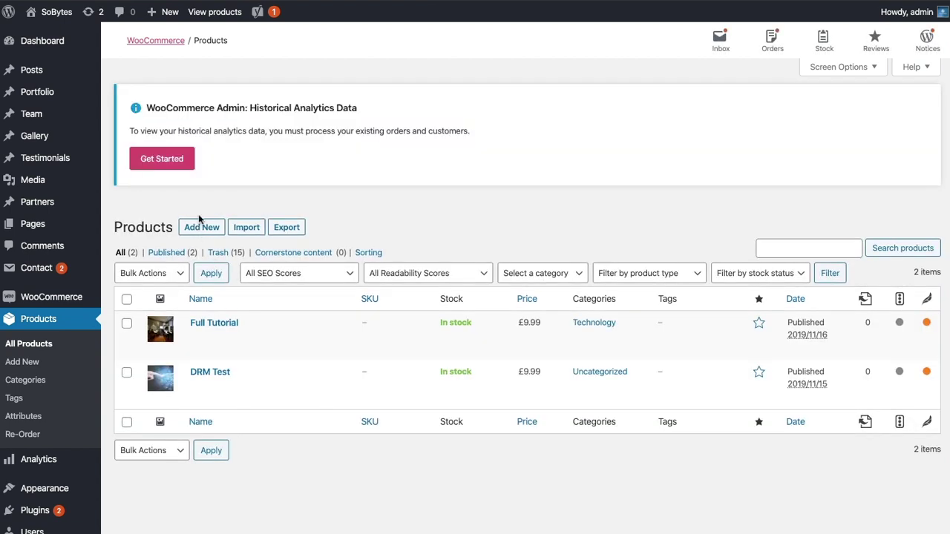
{"action": "left_click", "coordinate": [196, 198]}
{"action": "left_click", "coordinate": [198, 228]}
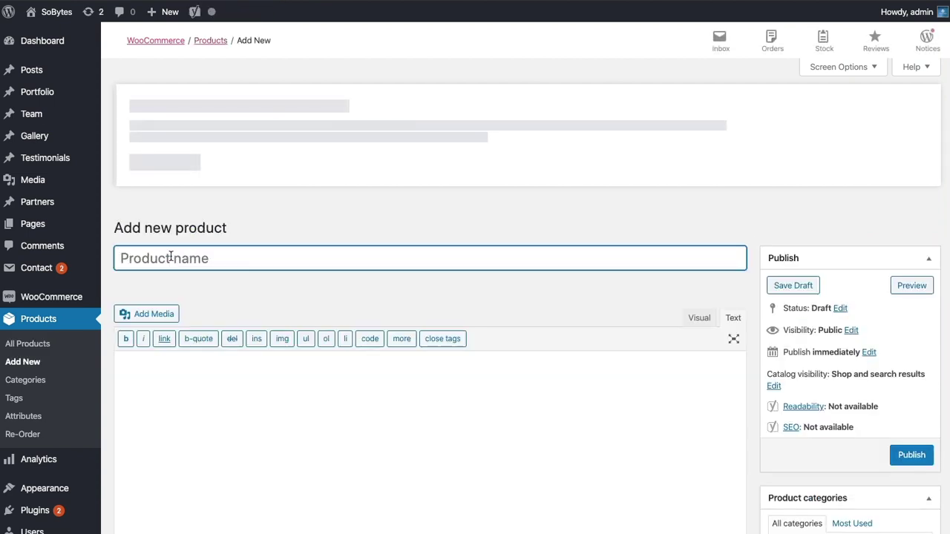
Step: Name the product 'Audio Tutorial' with description 'Please buy our tutorial'
{"action": "left_click", "coordinate": [170, 257]}
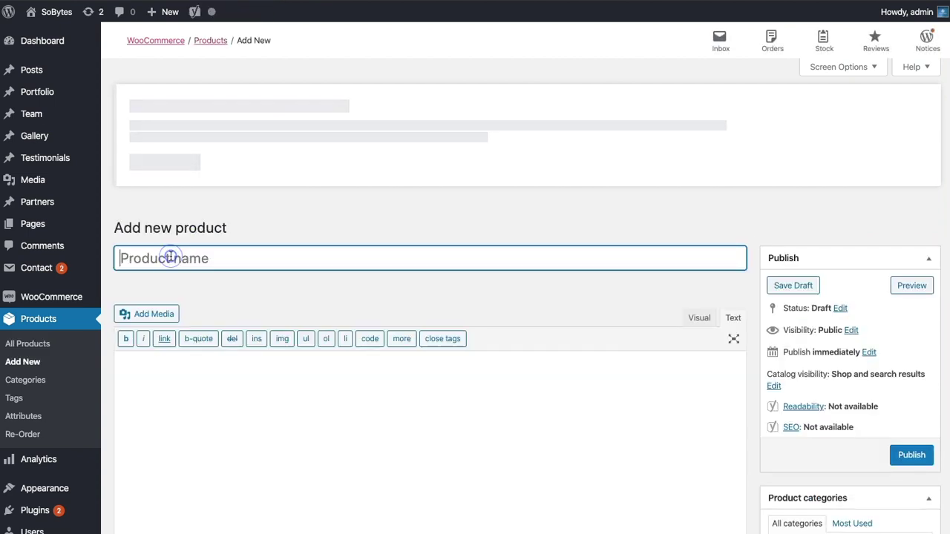
{"action": "type", "text": "Audio T"}
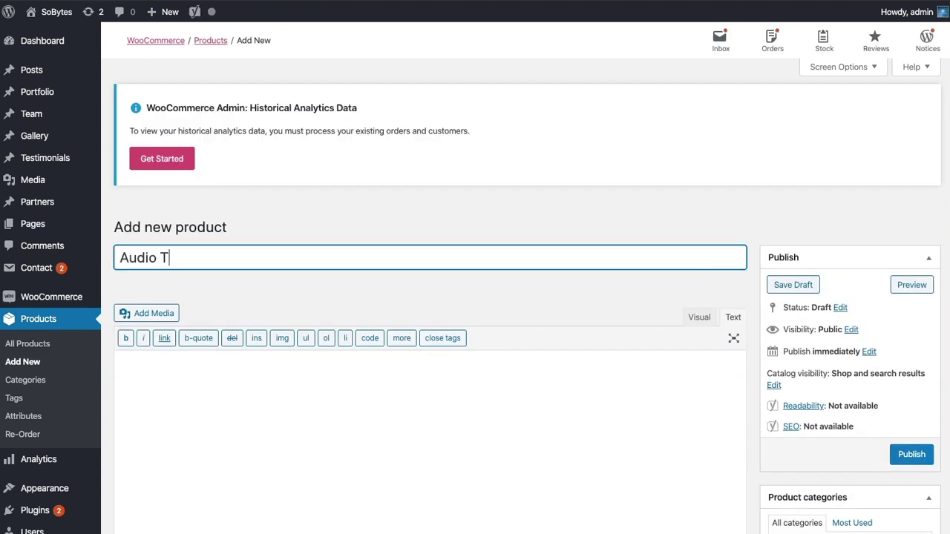
{"action": "type", "text": "uroai"}
{"action": "type", "text": "orial"}
{"action": "left_click", "coordinate": [236, 384]}
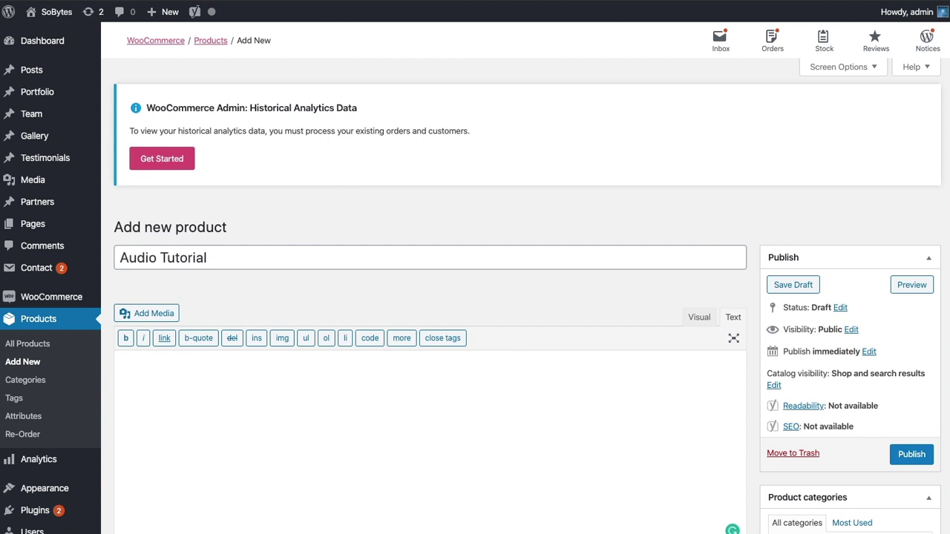
{"action": "type", "text": "Please buy our tutorial"}
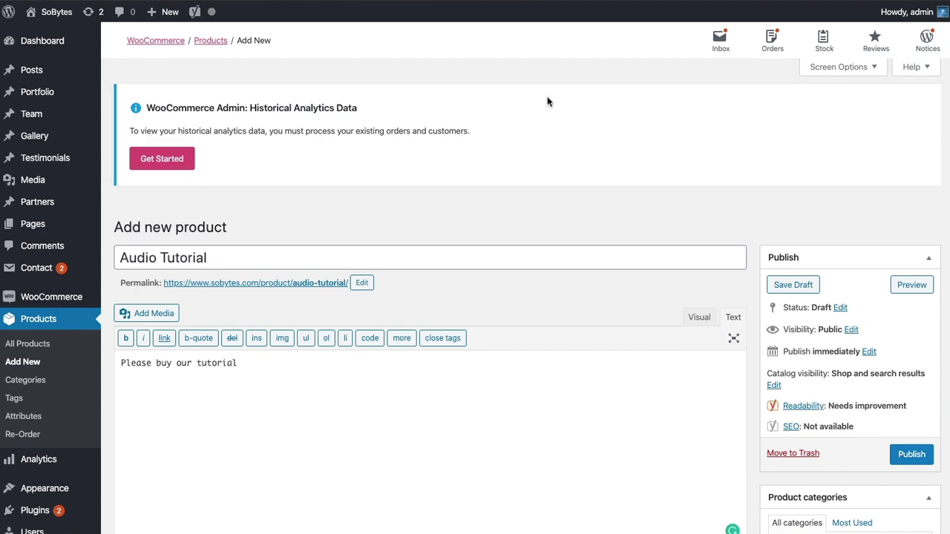
Step: Set the product's regular price to £49 under Product data > General
{"action": "scroll", "coordinate": [552, 131], "scroll_direction": "down", "scroll_amount": 5}
{"action": "scroll", "coordinate": [636, 150], "scroll_direction": "down", "scroll_amount": 3}
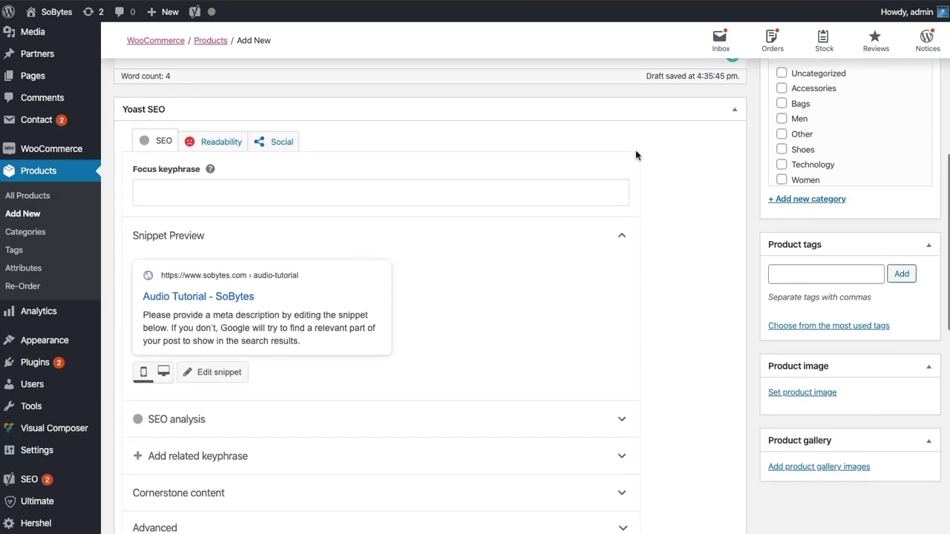
{"action": "scroll", "coordinate": [391, 237], "scroll_direction": "down", "scroll_amount": 5}
{"action": "left_click", "coordinate": [384, 272]}
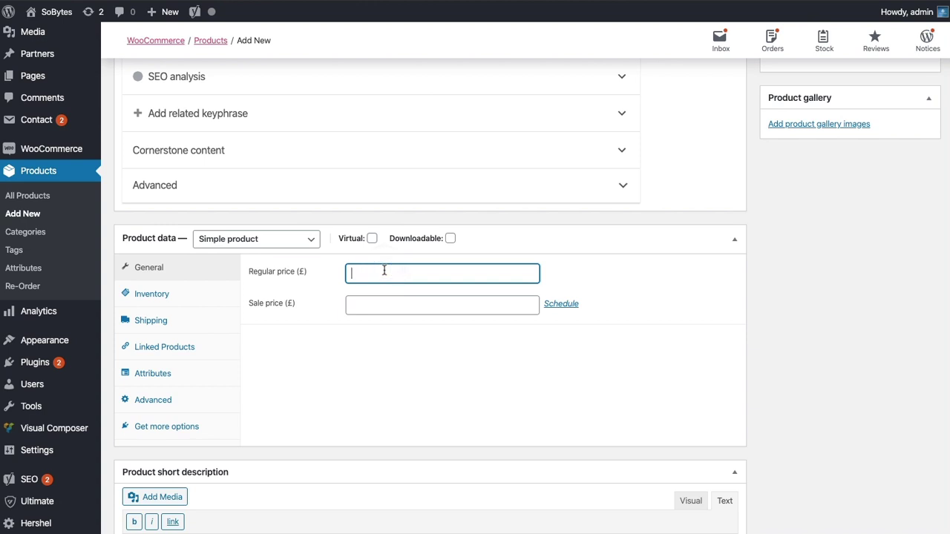
{"action": "type", "text": "49"}
Step: Set the meeting-room photo as product image and publish the Audio Tutorial product
{"action": "scroll", "coordinate": [791, 264], "scroll_direction": "up", "scroll_amount": 3}
{"action": "scroll", "coordinate": [792, 264], "scroll_direction": "up", "scroll_amount": 3}
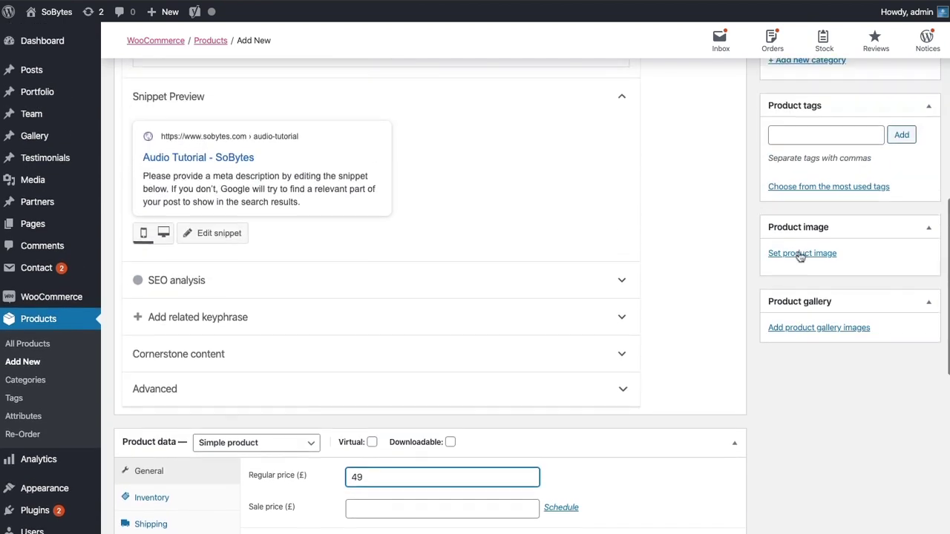
{"action": "left_click", "coordinate": [806, 254]}
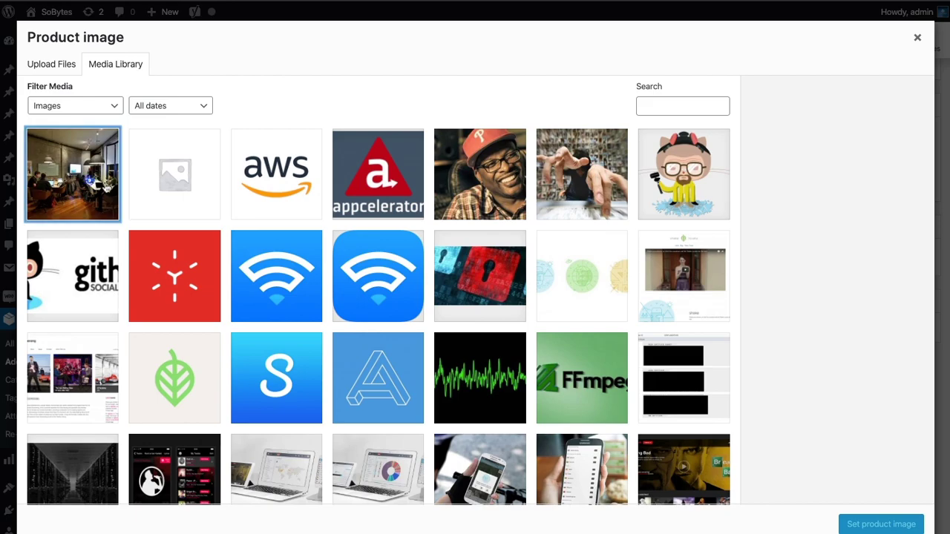
{"action": "left_click", "coordinate": [90, 183]}
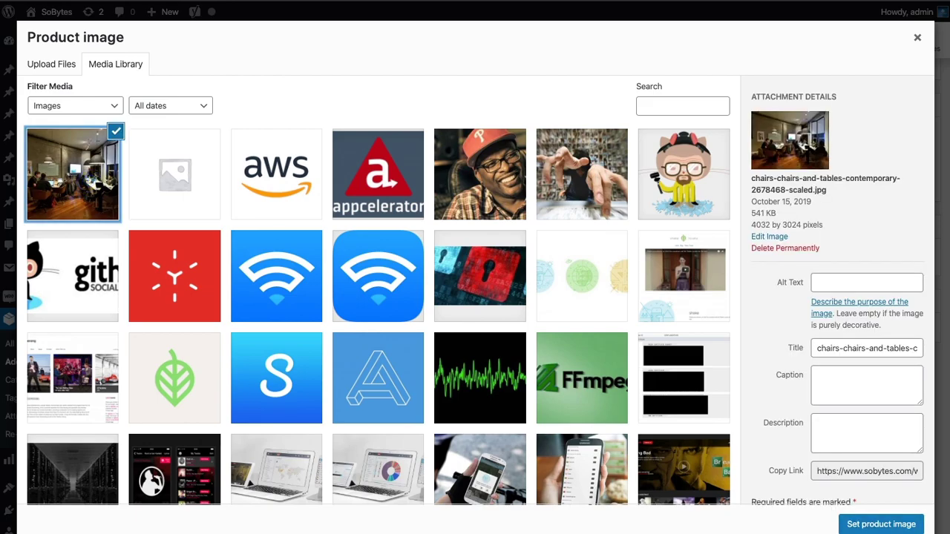
{"action": "left_click", "coordinate": [890, 525]}
{"action": "scroll", "coordinate": [711, 343], "scroll_direction": "up", "scroll_amount": 4}
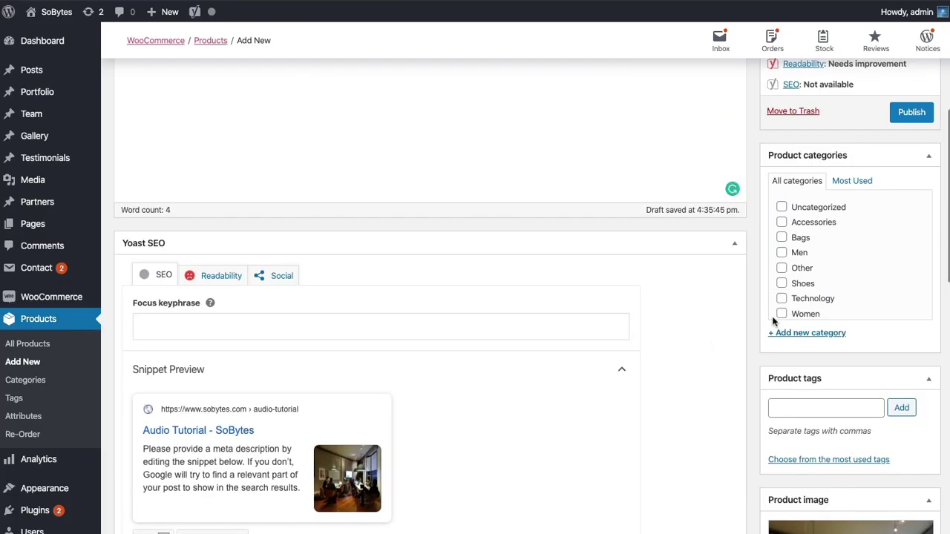
{"action": "left_click", "coordinate": [913, 111]}
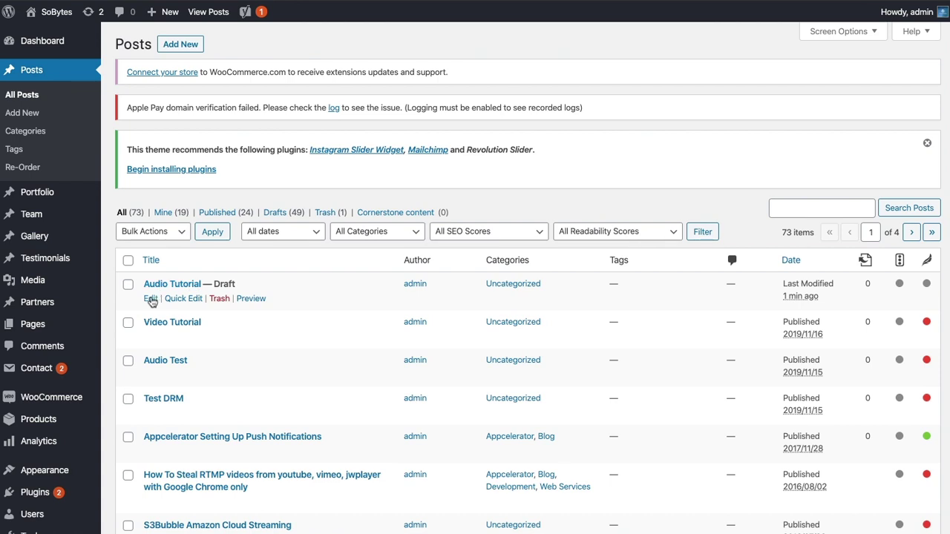
Step: Edit the Audio Tutorial draft and attach the Audio Tutorial product in the block's WooCommerce dropdown
{"action": "left_click", "coordinate": [151, 301]}
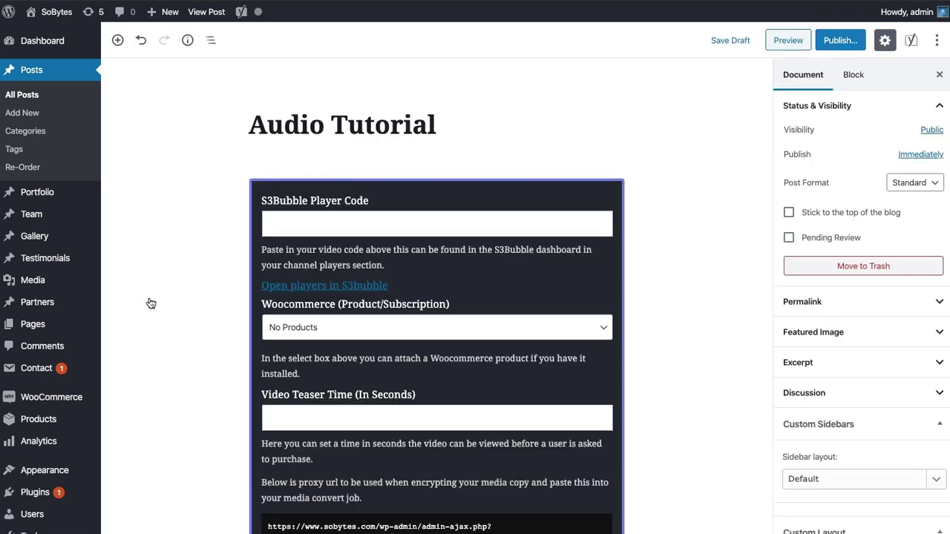
{"action": "left_click", "coordinate": [333, 275]}
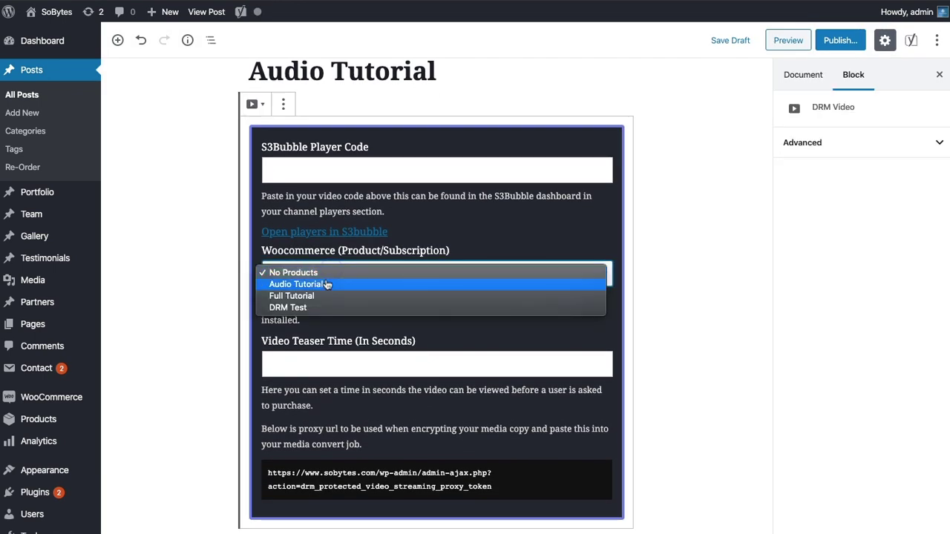
{"action": "left_click", "coordinate": [327, 284]}
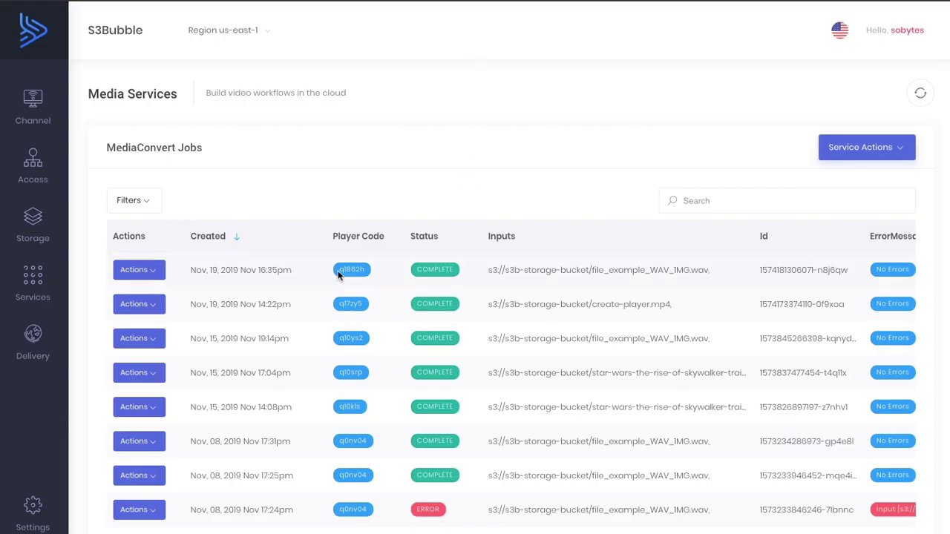
Step: Copy player code q1862h from the newest MediaConvert job's player settings
{"action": "left_click", "coordinate": [147, 271]}
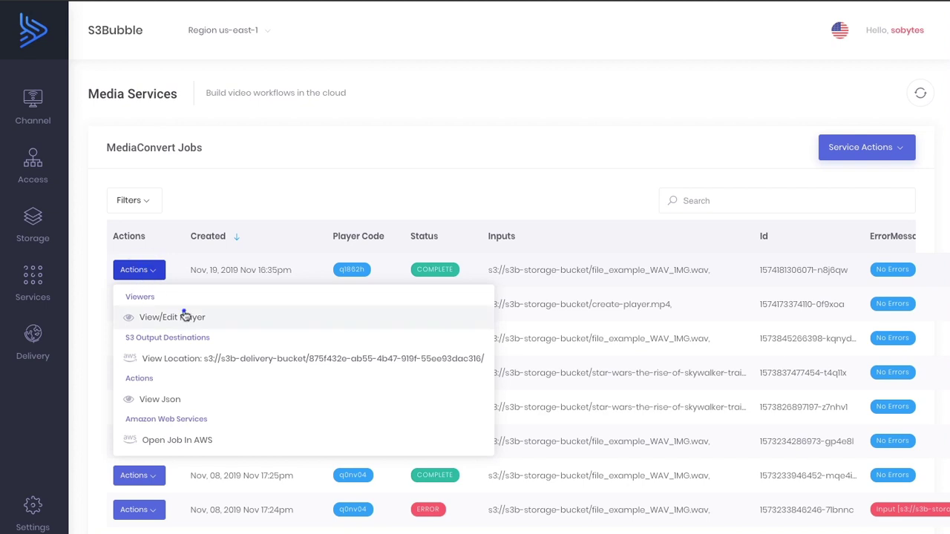
{"action": "left_click", "coordinate": [184, 314]}
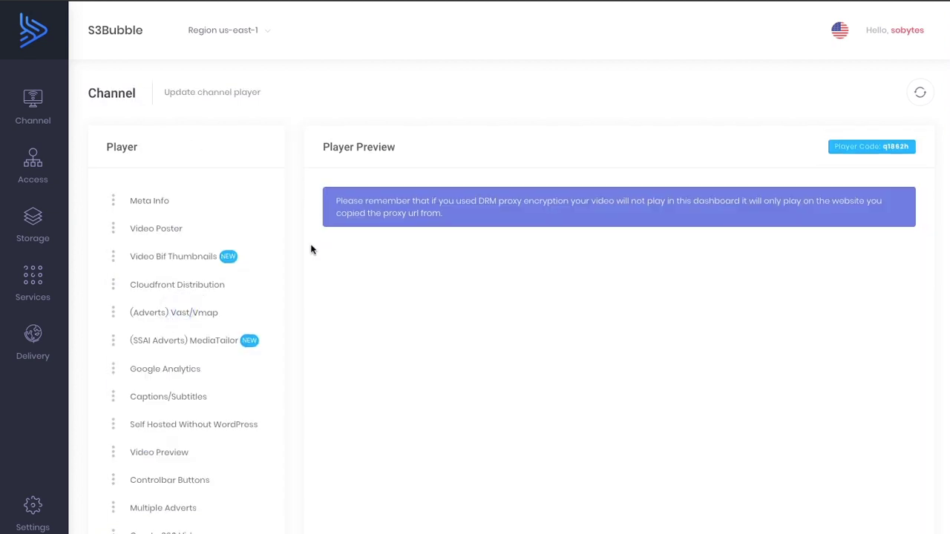
{"action": "scroll", "coordinate": [312, 249], "scroll_direction": "down", "scroll_amount": 1}
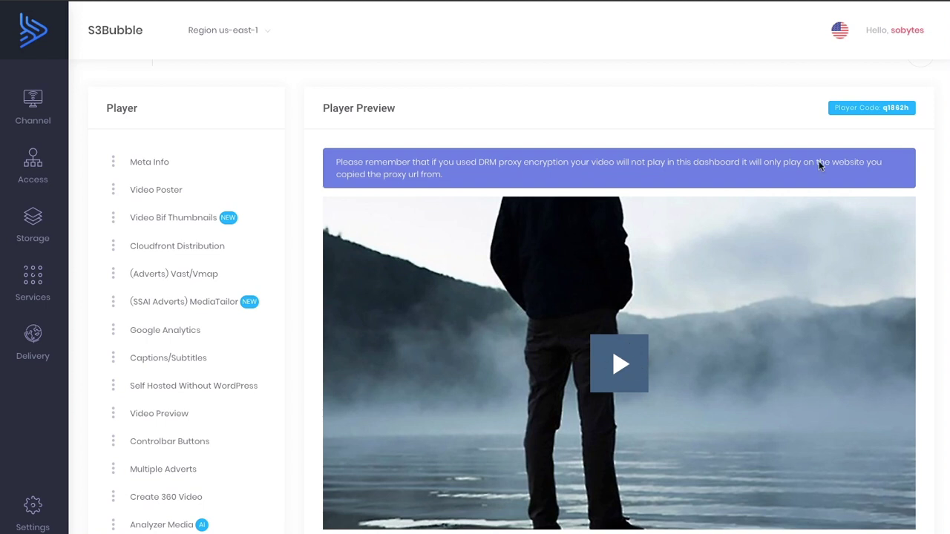
{"action": "double_click", "coordinate": [895, 107]}
{"action": "key", "text": "ctrl+c"}
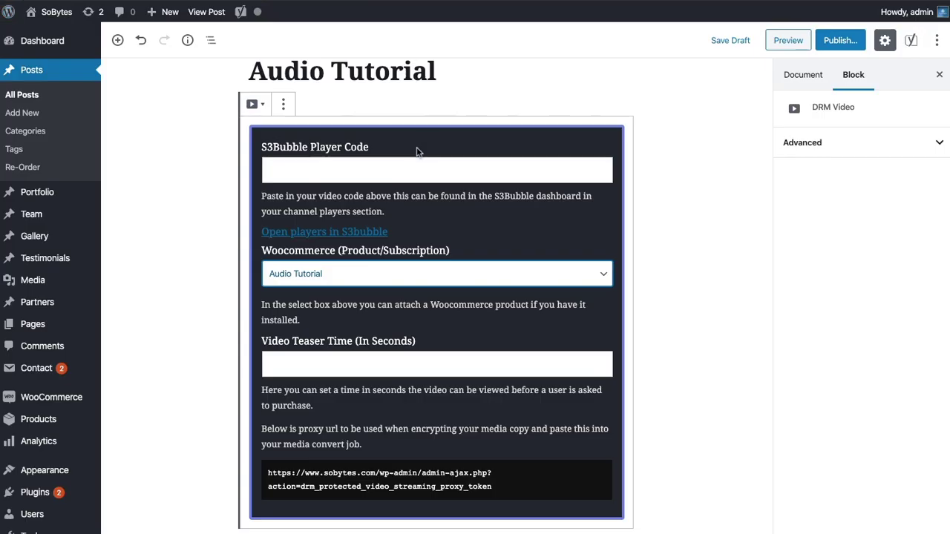
Step: Paste code q1862h into the Audio Tutorial post's player block and publish the post
{"action": "left_click", "coordinate": [378, 166]}
{"action": "key", "text": "ctrl+v"}
{"action": "left_click", "coordinate": [835, 43]}
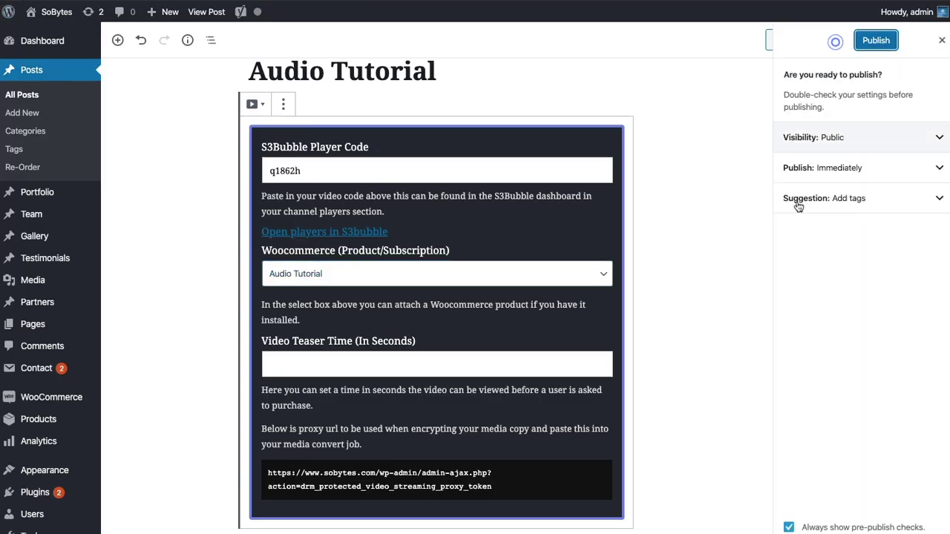
{"action": "left_click", "coordinate": [868, 40]}
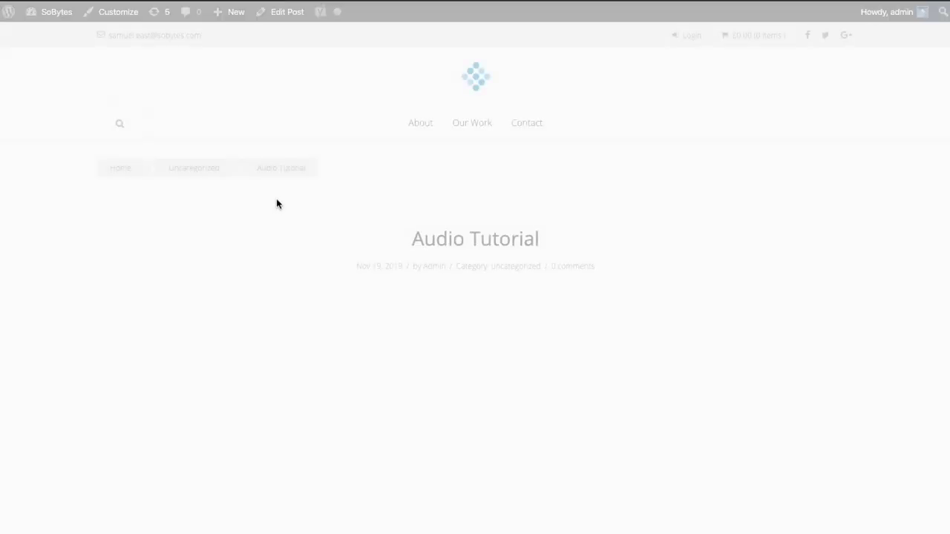
Step: Check the live post's Not Paid overlay and its 'Please buy our tutorial' £49 message
{"action": "scroll", "coordinate": [277, 204], "scroll_direction": "down", "scroll_amount": 3}
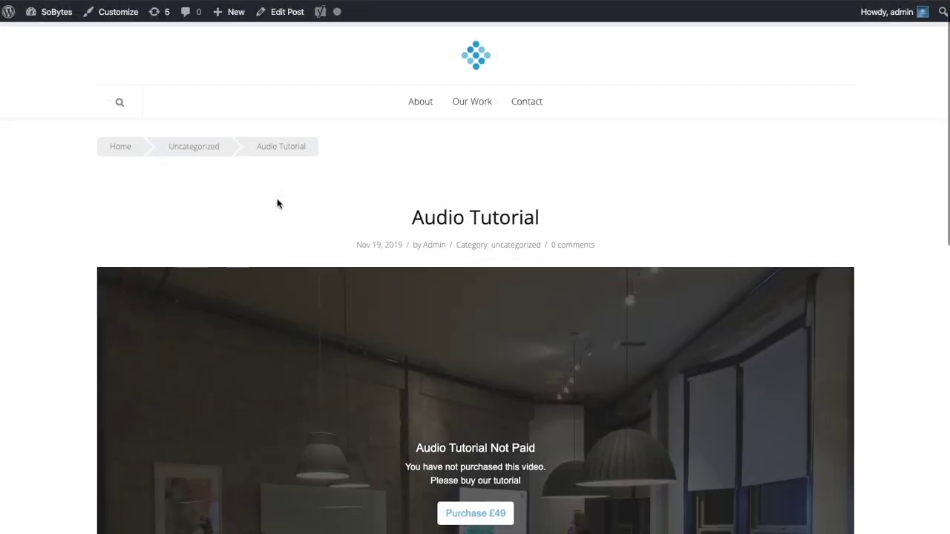
{"action": "scroll", "coordinate": [277, 203], "scroll_direction": "up", "scroll_amount": 1}
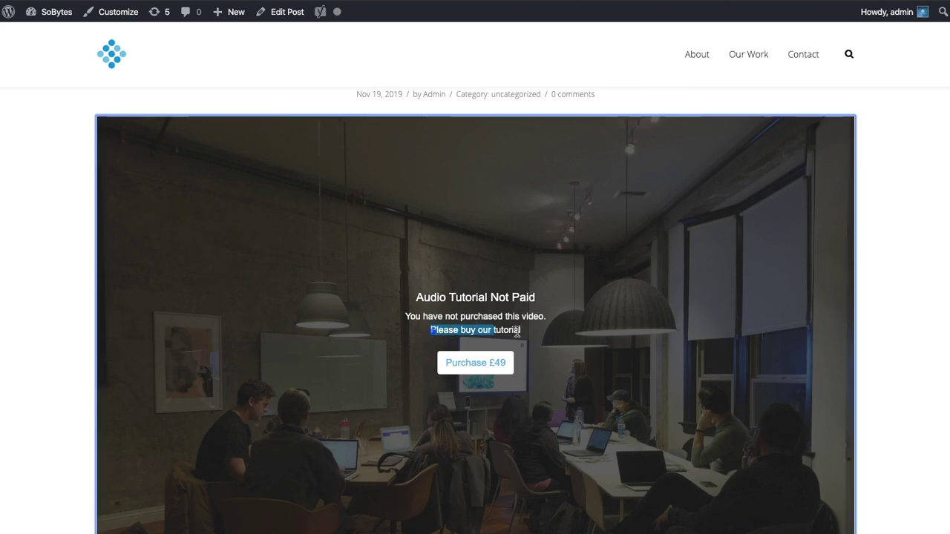
{"action": "left_click_drag", "start_coordinate": [434, 326], "coordinate": [480, 377]}
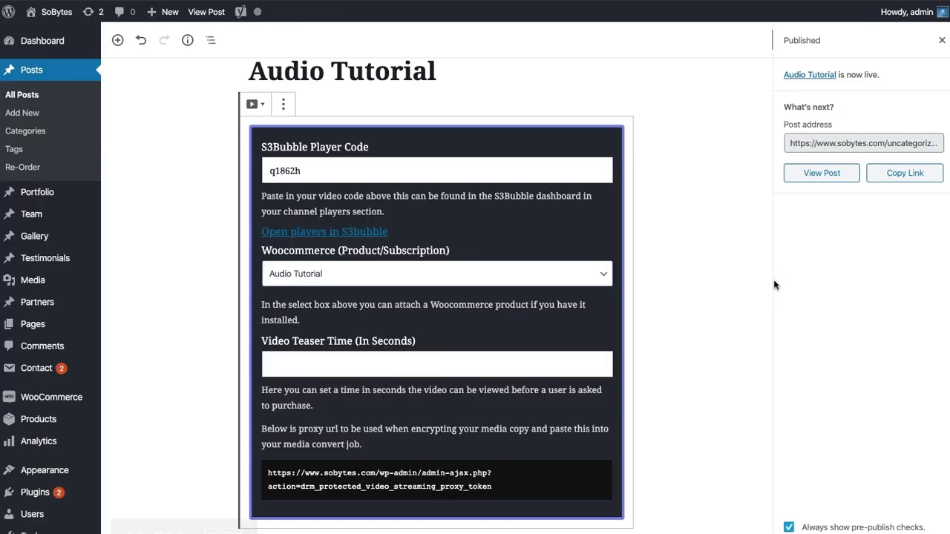
Step: Set the post's Custom Sidebars layout to Right and update the post
{"action": "left_click", "coordinate": [937, 42]}
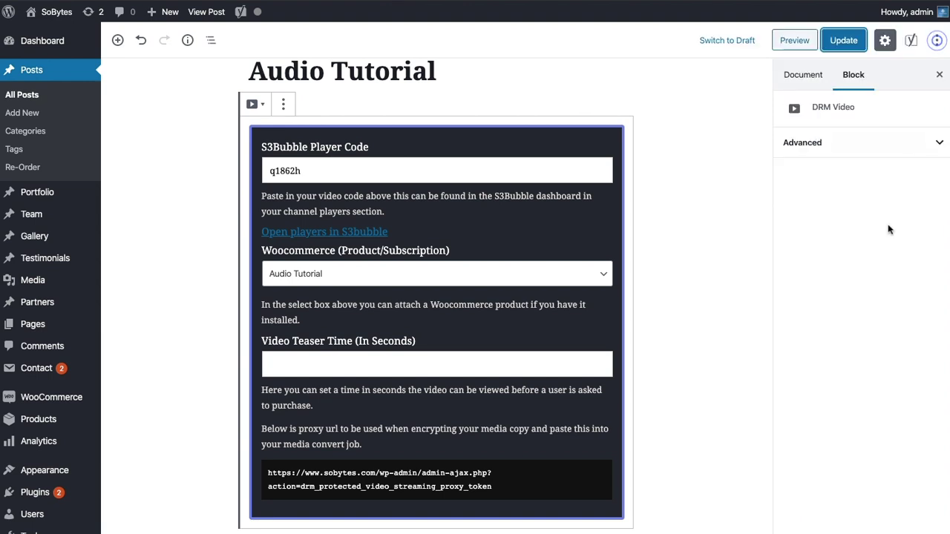
{"action": "left_click", "coordinate": [815, 79]}
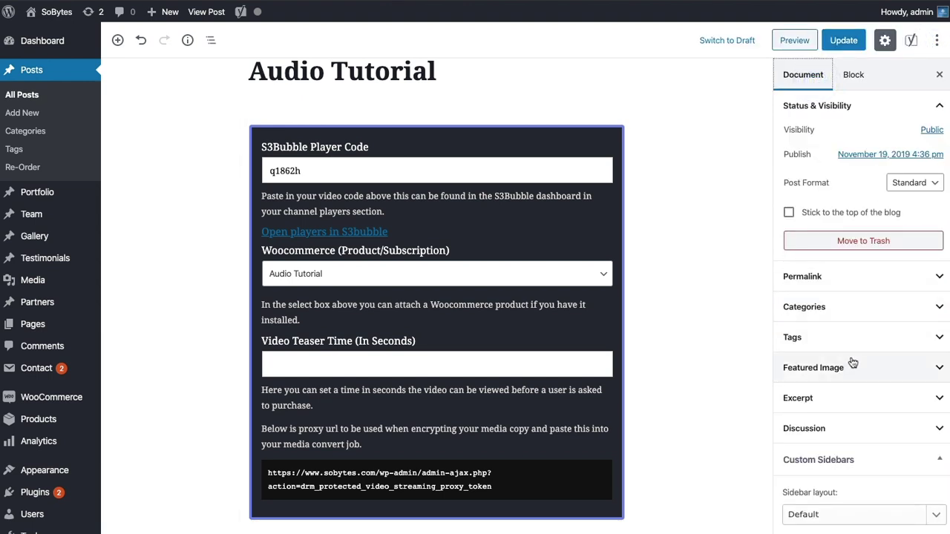
{"action": "scroll", "coordinate": [853, 371], "scroll_direction": "down", "scroll_amount": 5}
{"action": "scroll", "coordinate": [853, 297], "scroll_direction": "down", "scroll_amount": 2}
{"action": "left_click", "coordinate": [850, 201]}
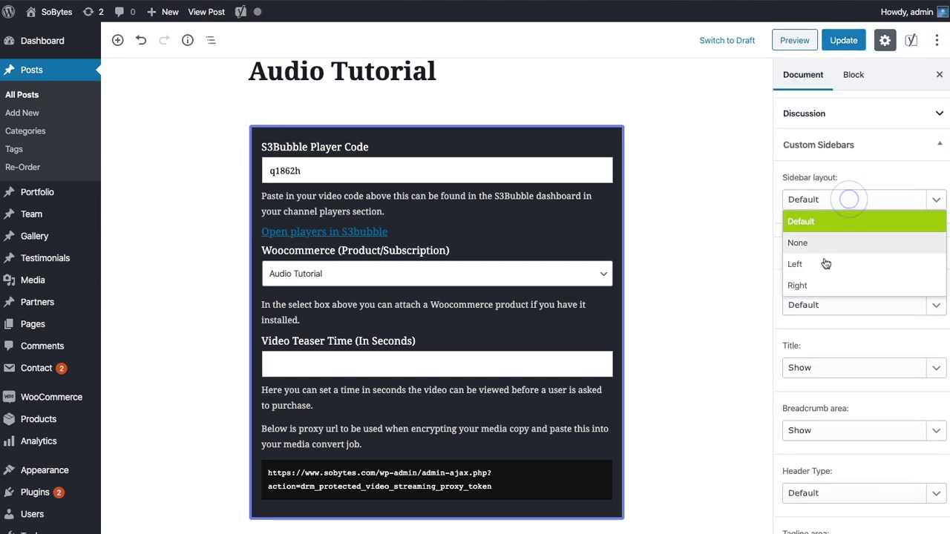
{"action": "left_click", "coordinate": [817, 285]}
{"action": "left_click", "coordinate": [850, 42]}
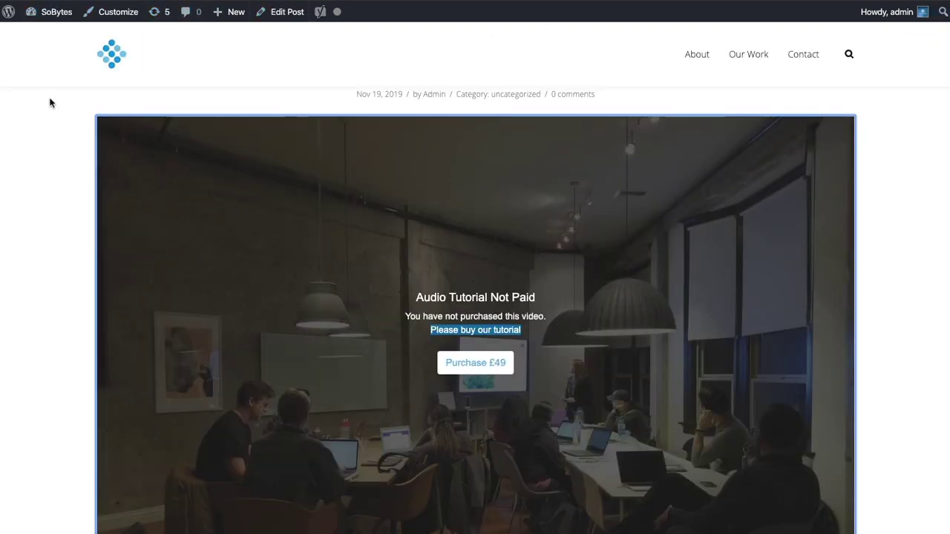
Step: Reload the live post to confirm the right-hand categories sidebar beside the £49 prompt
{"action": "key", "text": "F5"}
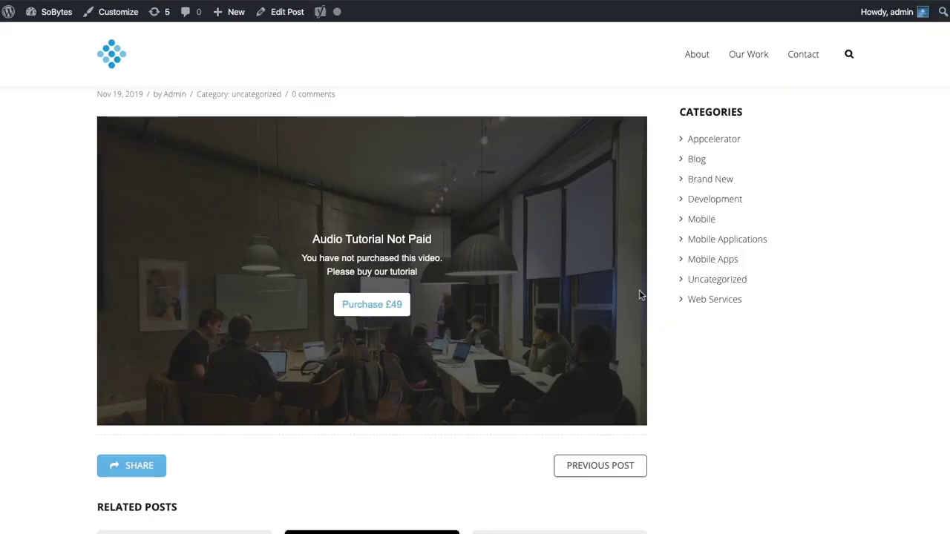
{"action": "scroll", "coordinate": [378, 263], "scroll_direction": "down", "scroll_amount": 2}
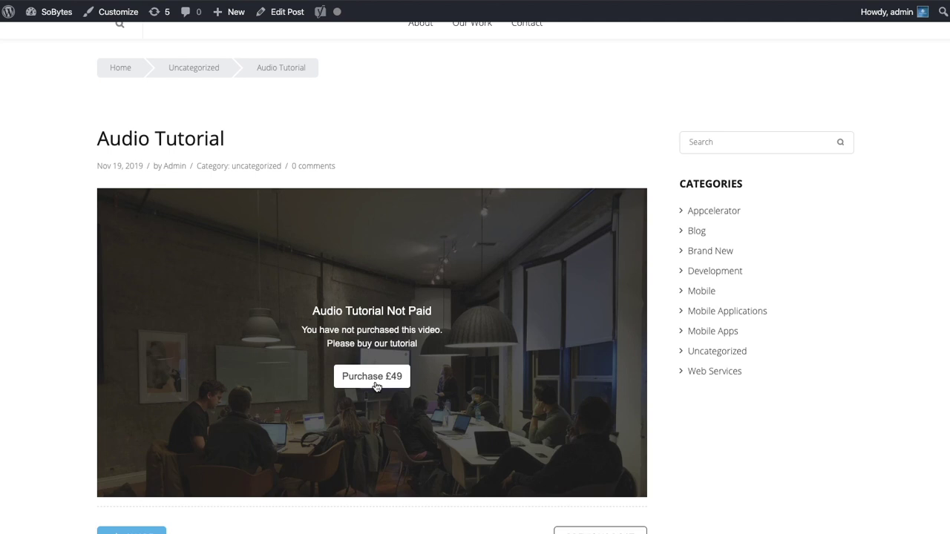
{"action": "scroll", "coordinate": [717, 24], "scroll_direction": "up", "scroll_amount": 1}
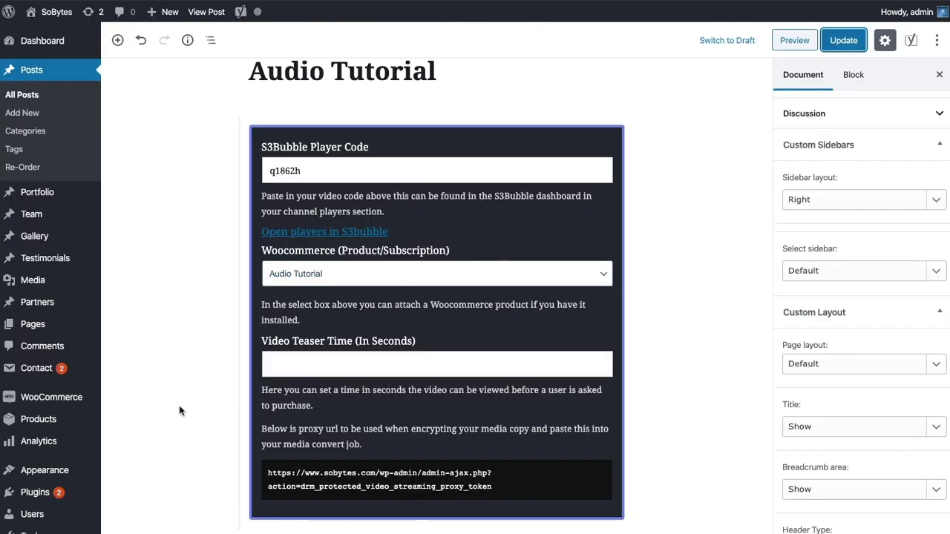
Step: Set the DRM player's Video Teaser Time to 10 seconds and update the post
{"action": "left_click", "coordinate": [281, 362]}
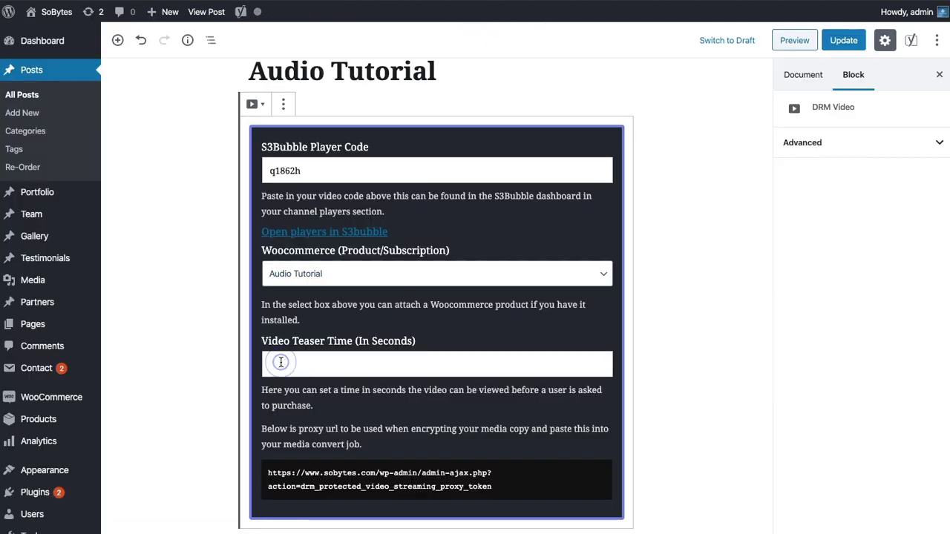
{"action": "type", "text": "10"}
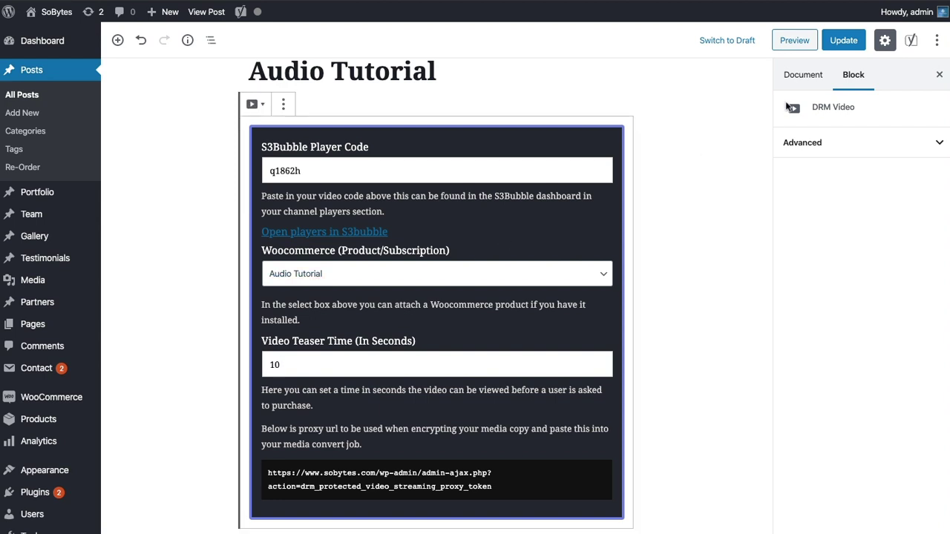
{"action": "left_click", "coordinate": [843, 41]}
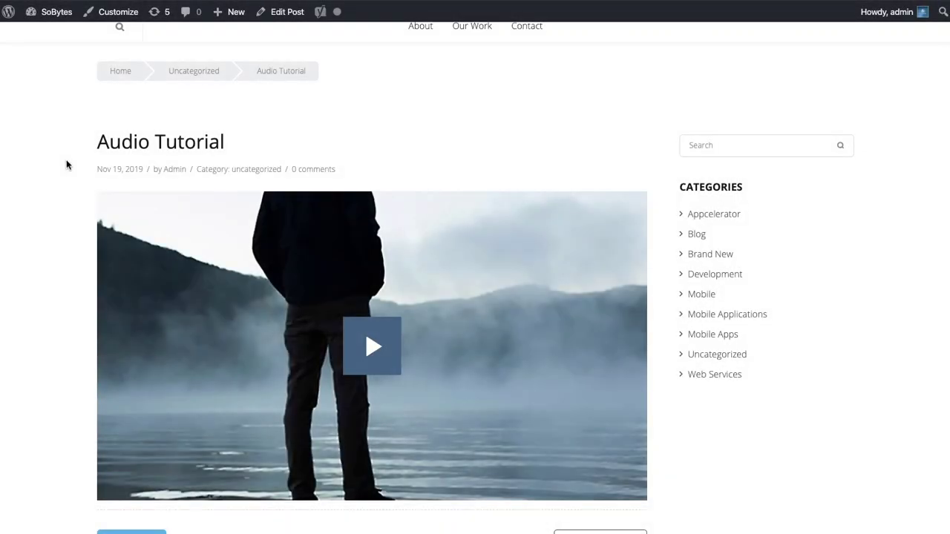
Step: Play the teaser on the live post, then follow Purchase £49 to the product page
{"action": "scroll", "coordinate": [66, 165], "scroll_direction": "down", "scroll_amount": 1}
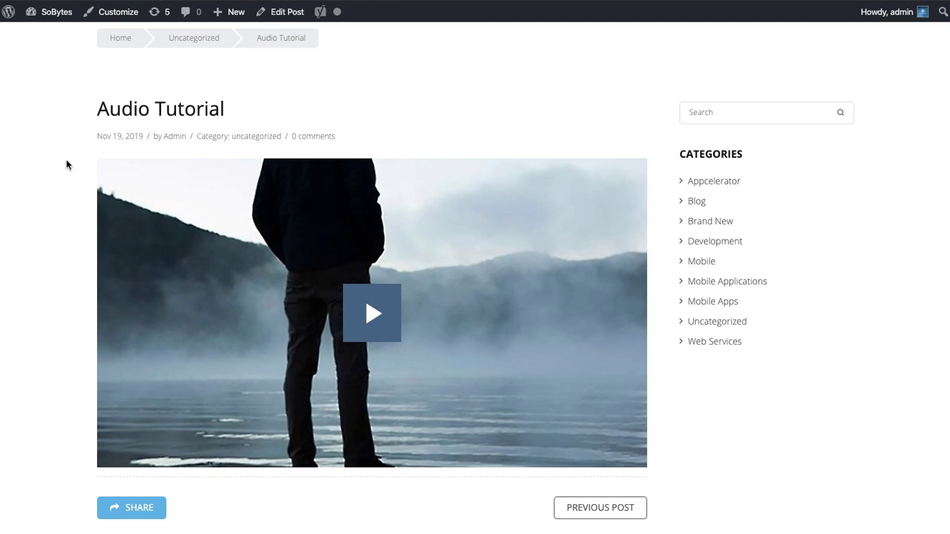
{"action": "left_click", "coordinate": [375, 313]}
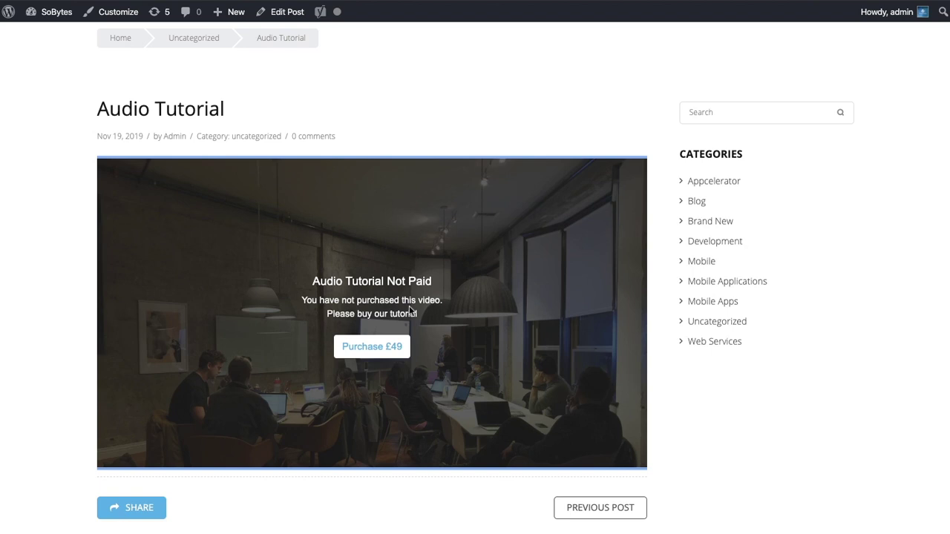
{"action": "left_click", "coordinate": [392, 346]}
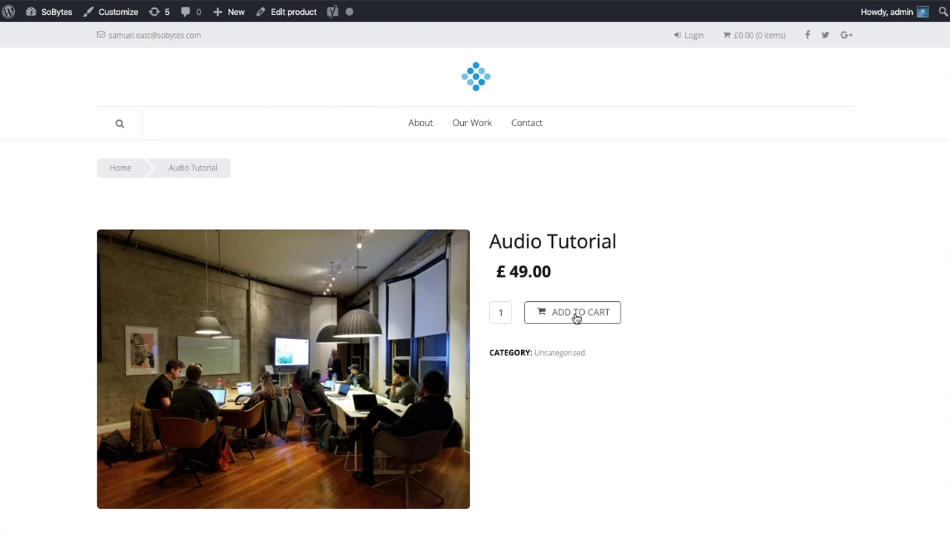
Step: Add the £49 Audio Tutorial product to the WooCommerce cart
{"action": "left_click", "coordinate": [576, 316]}
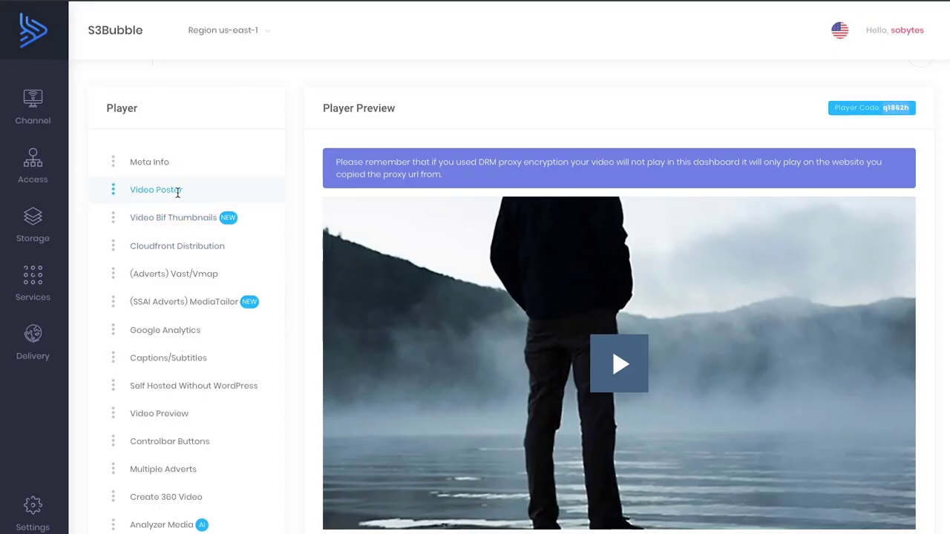
Step: Upload the meeting-room poster and save meta info: 'You're listening to', 'Audio Tutorial', and a description
{"action": "left_click", "coordinate": [178, 192]}
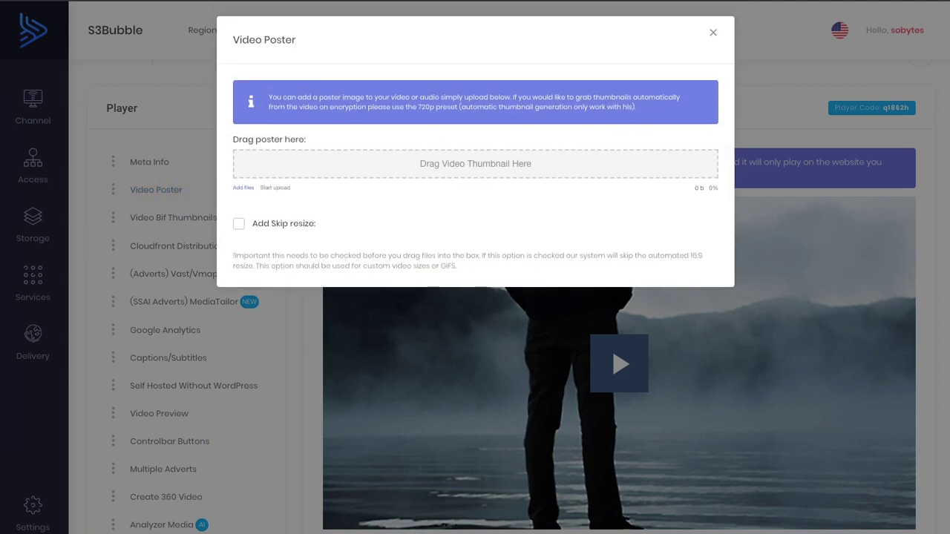
{"action": "left_click_drag", "start_coordinate": [80, 172], "coordinate": [491, 167]}
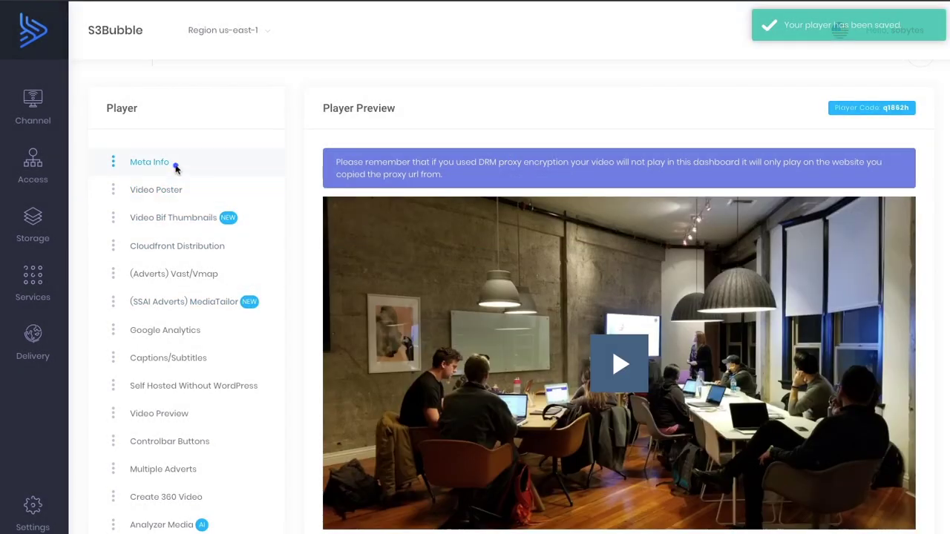
{"action": "left_click", "coordinate": [176, 170]}
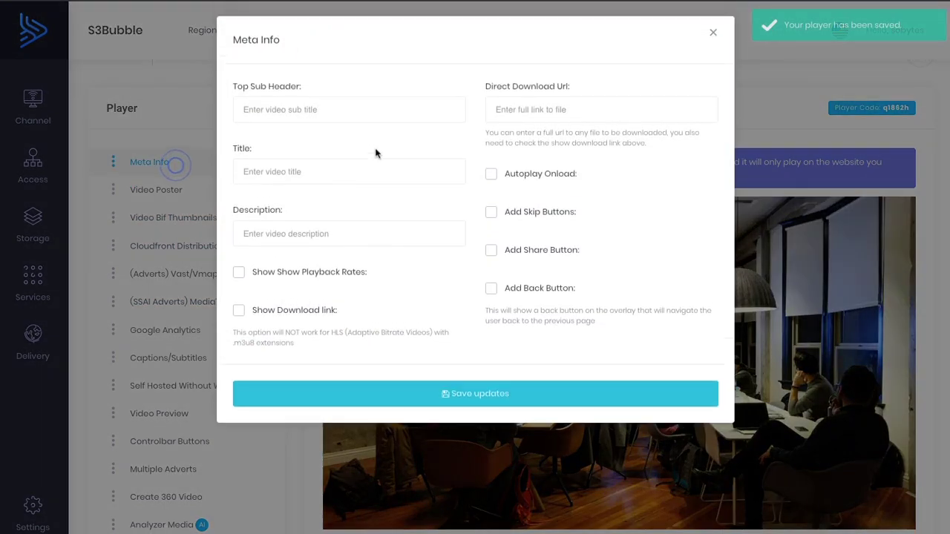
{"action": "left_click", "coordinate": [292, 107]}
{"action": "type", "text": "You"}
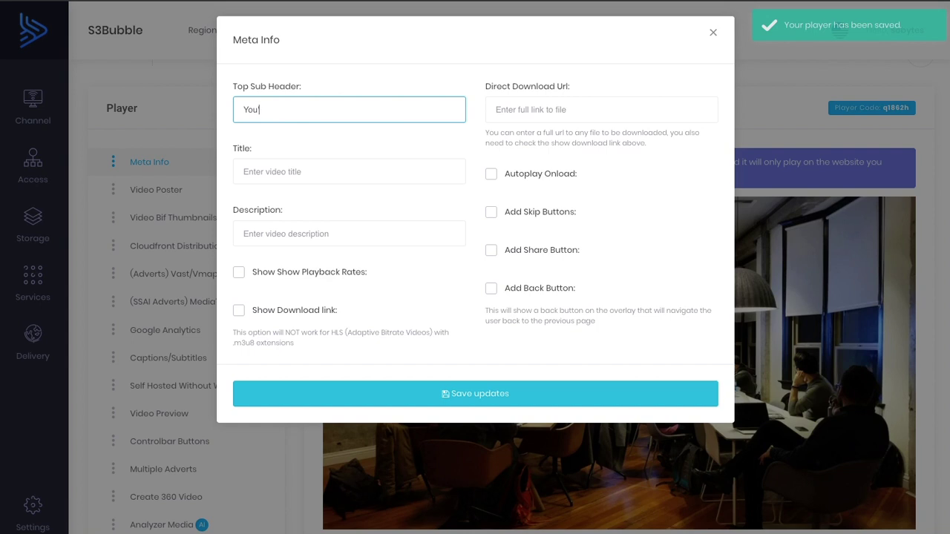
{"action": "type", "text": "'re liste"}
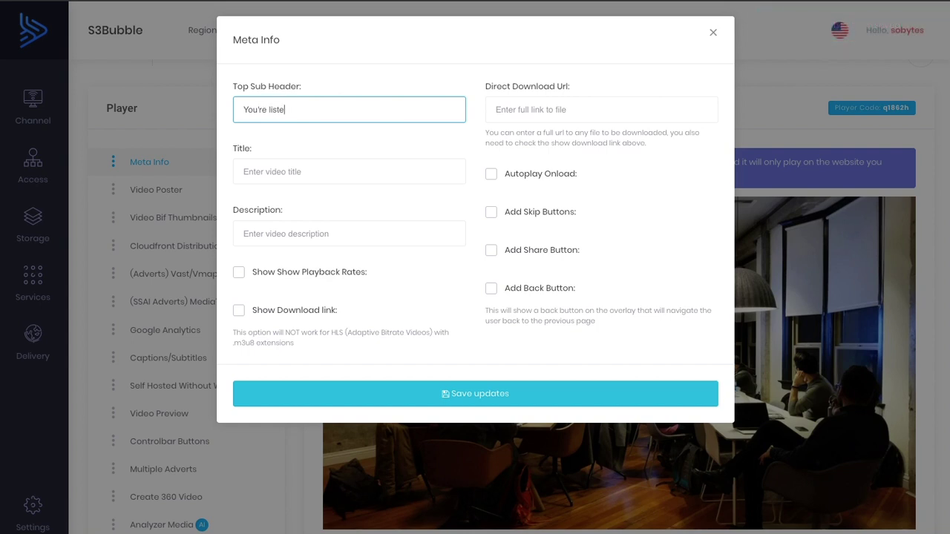
{"action": "type", "text": "ning to"}
{"action": "left_click", "coordinate": [303, 169]}
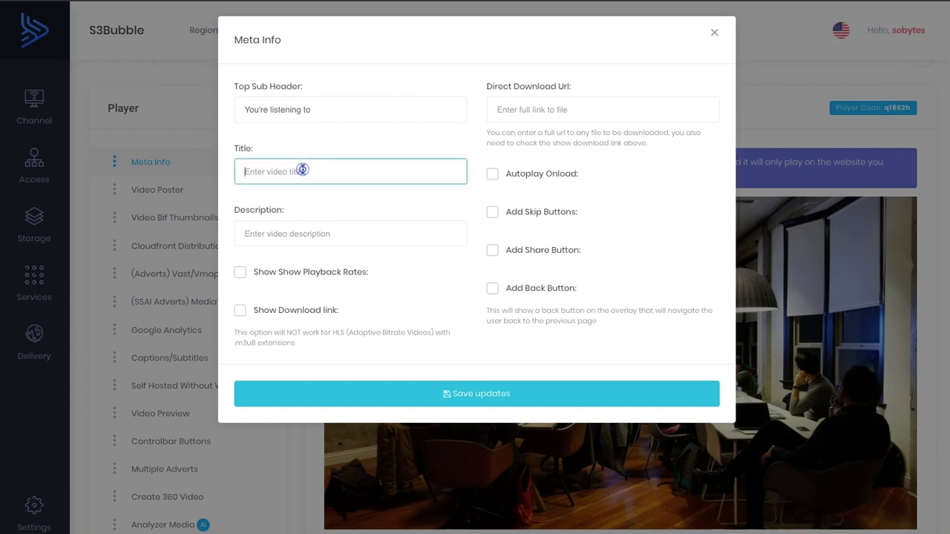
{"action": "type", "text": "Audio Tutorial"}
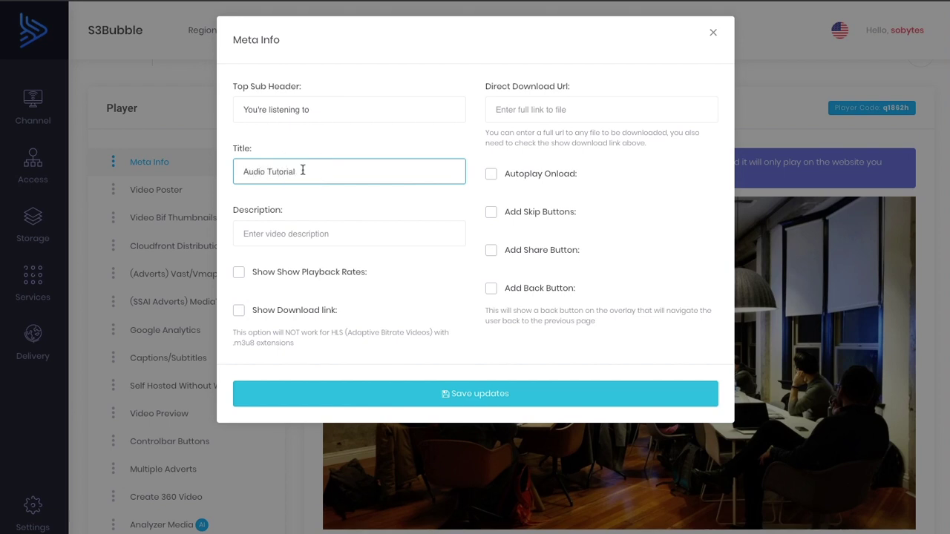
{"action": "left_click", "coordinate": [310, 234]}
{"action": "type", "text": "Pleas"}
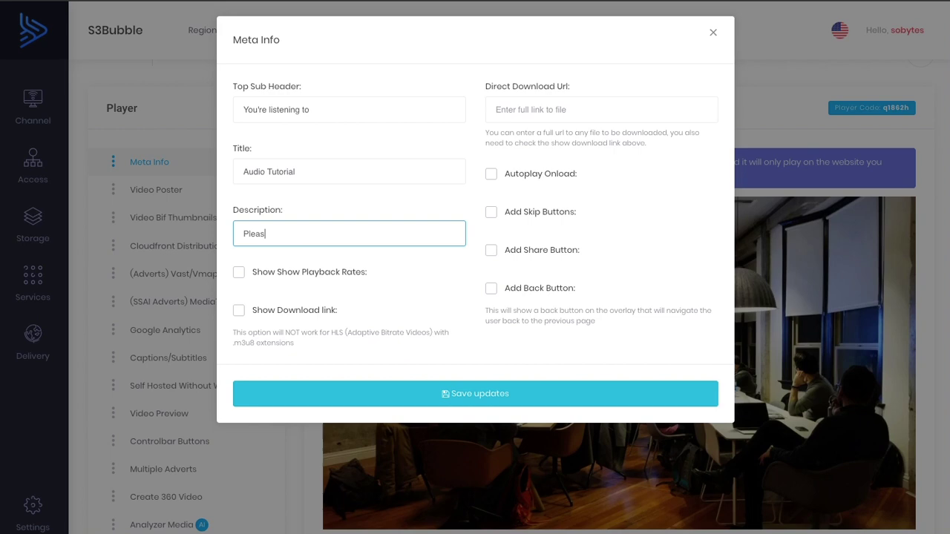
{"action": "type", "text": "ike"}
{"action": "left_click", "coordinate": [466, 392]}
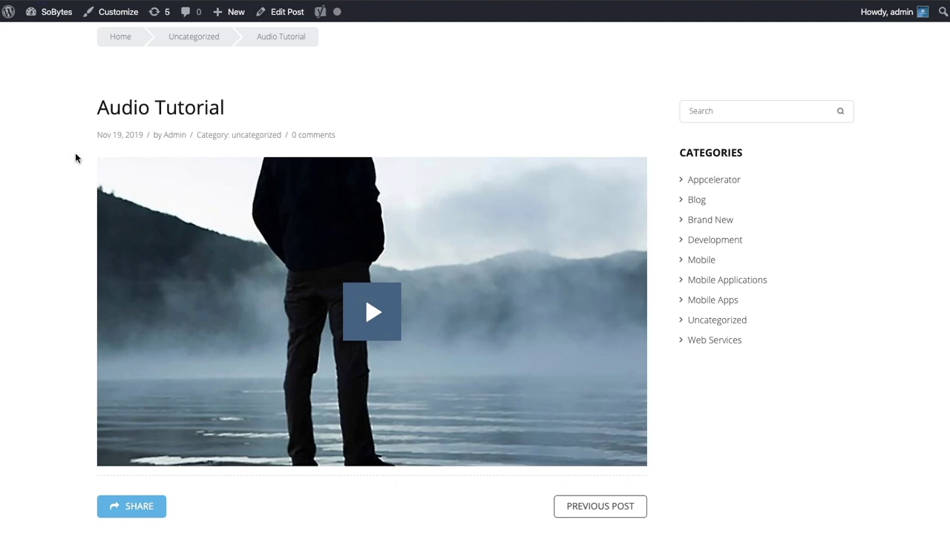
Step: Reload the live post and play the audio to check the new meeting-room poster
{"action": "key", "text": "ctrl+r"}
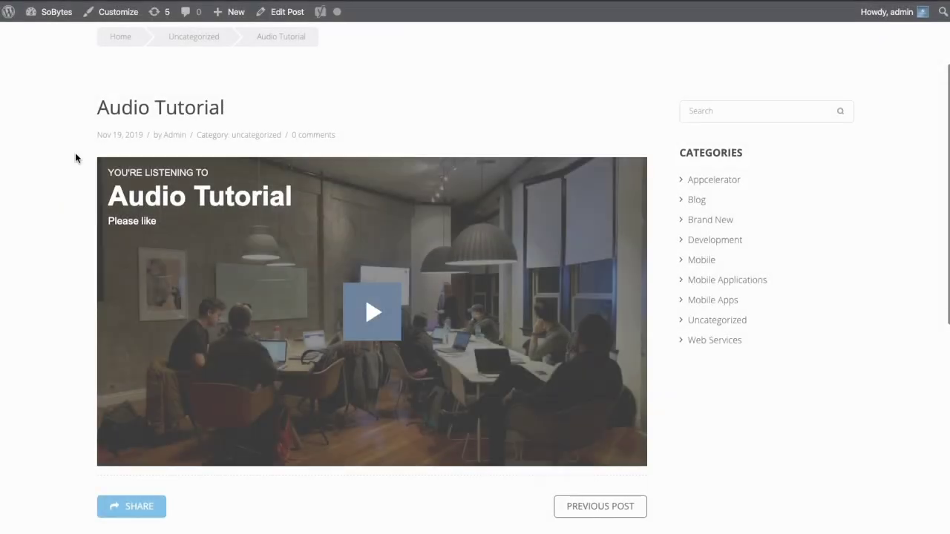
{"action": "scroll", "coordinate": [75, 152], "scroll_direction": "down", "scroll_amount": 1}
{"action": "left_click", "coordinate": [351, 272]}
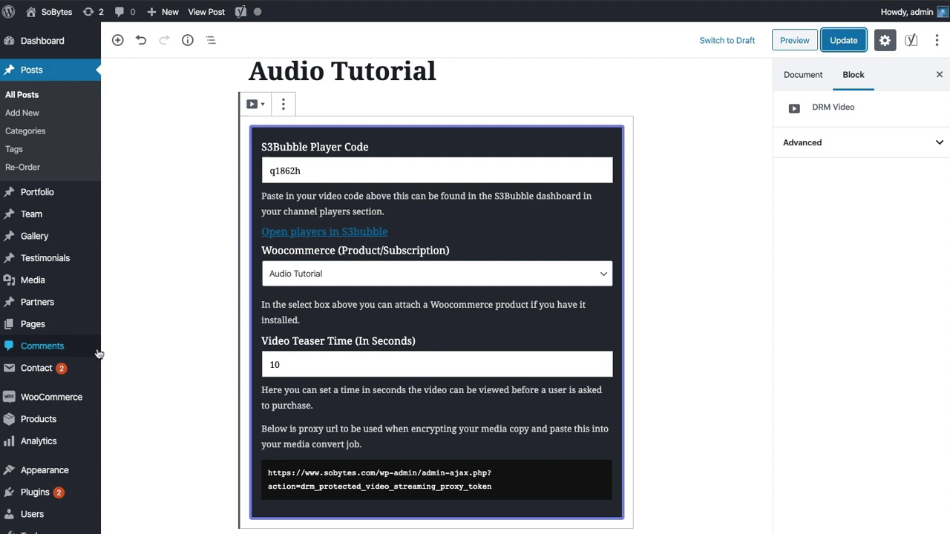
Step: Review the Audio Tutorial product data: simple product type with a £49 regular price
{"action": "scroll", "coordinate": [78, 384], "scroll_direction": "down", "scroll_amount": 1}
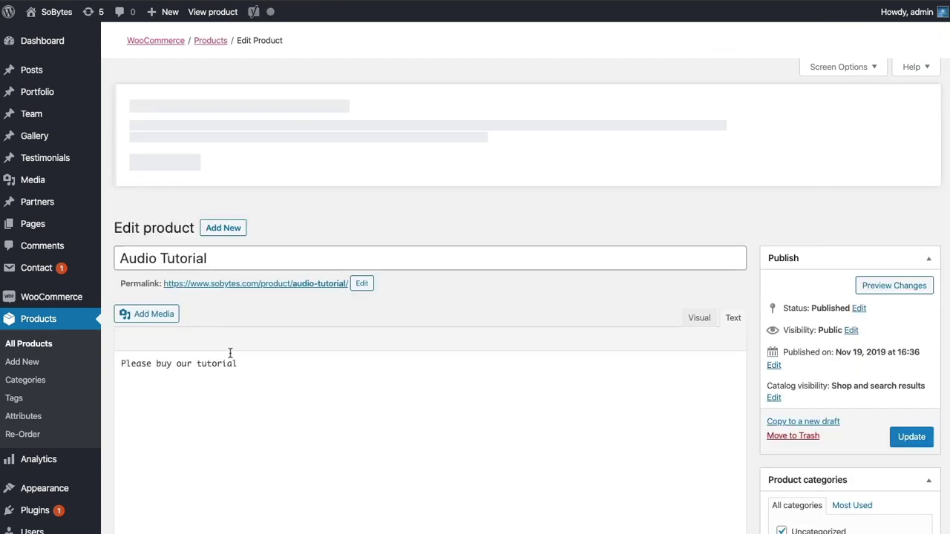
{"action": "scroll", "coordinate": [267, 331], "scroll_direction": "down", "scroll_amount": 2}
{"action": "scroll", "coordinate": [279, 320], "scroll_direction": "down", "scroll_amount": 5}
{"action": "scroll", "coordinate": [277, 314], "scroll_direction": "down", "scroll_amount": 5}
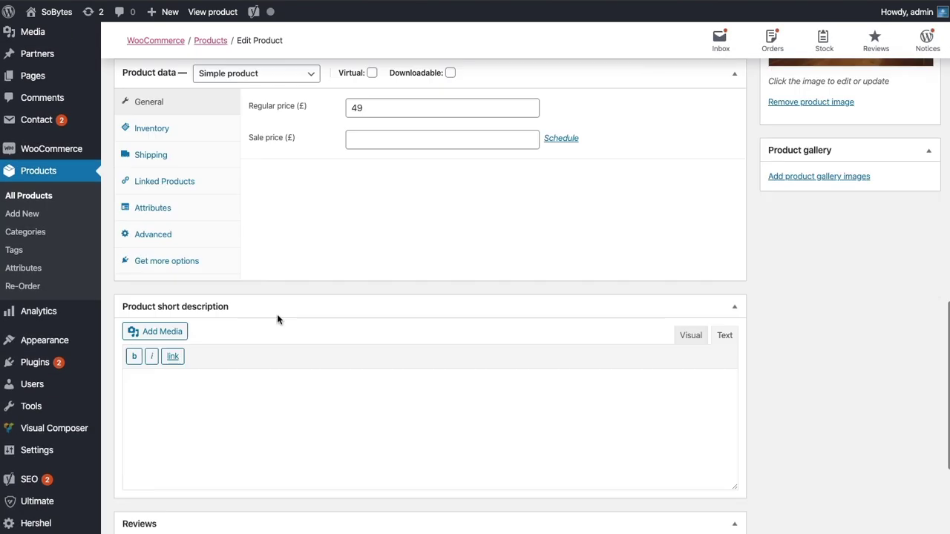
{"action": "scroll", "coordinate": [277, 314], "scroll_direction": "down", "scroll_amount": 1}
{"action": "scroll", "coordinate": [277, 314], "scroll_direction": "up", "scroll_amount": 1}
{"action": "left_click", "coordinate": [273, 124]}
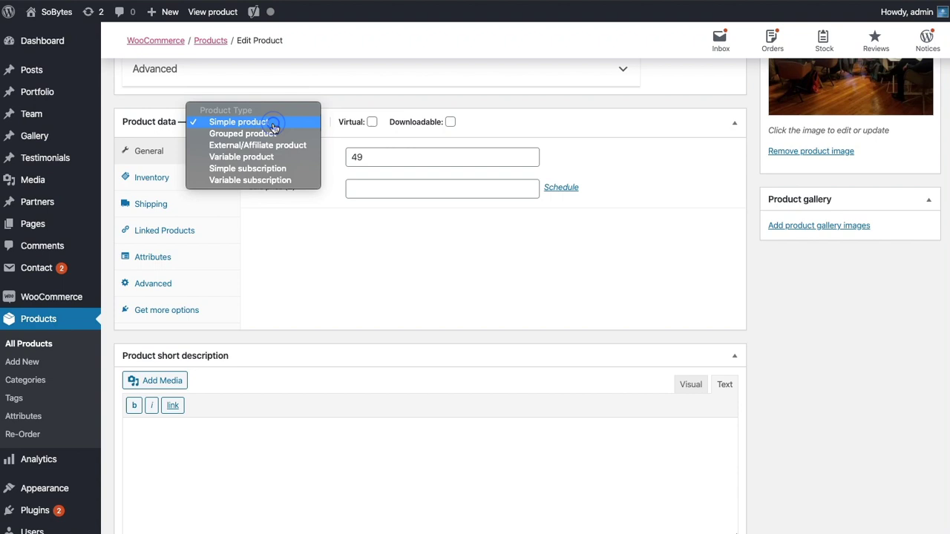